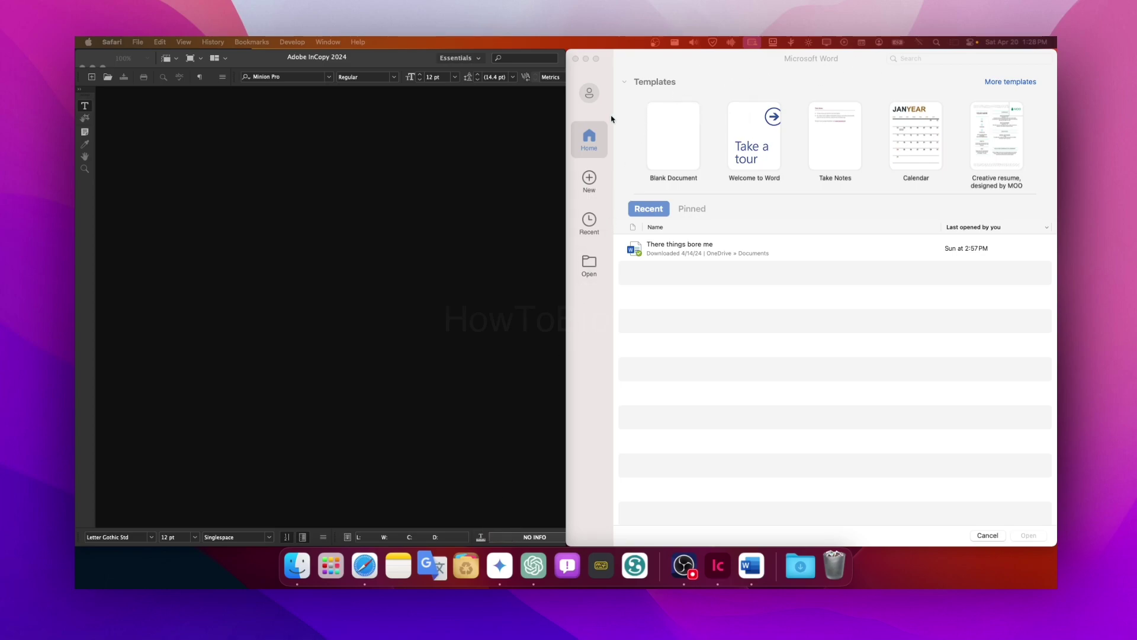
# Restore the InCopy window and tile it on the left half, beside Word's start screen.
pyautogui.doubleClick(278, 56)
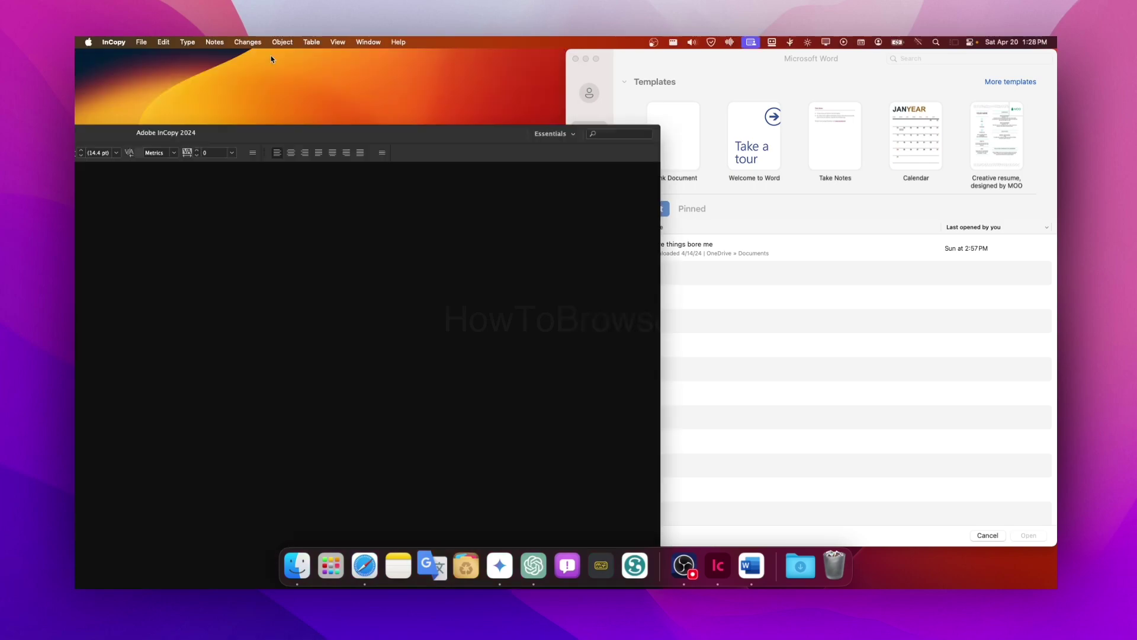
pyautogui.moveTo(370, 138); pyautogui.dragTo(75, 147)
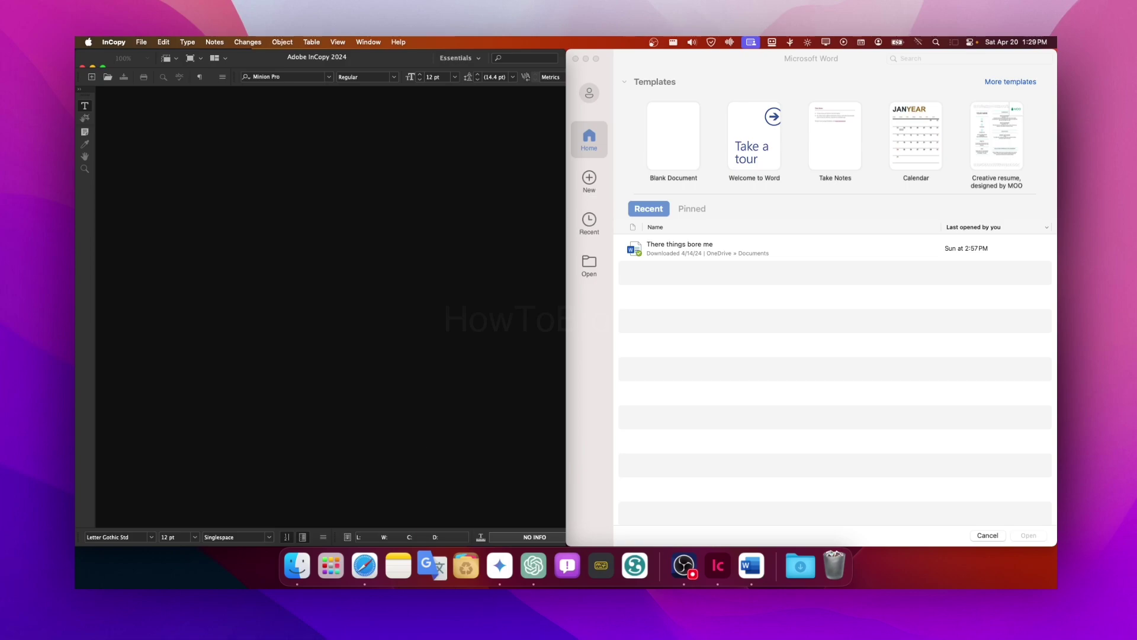
# Maximize InCopy so the Journey of a Designer document fills the screen.
pyautogui.doubleClick(409, 56)
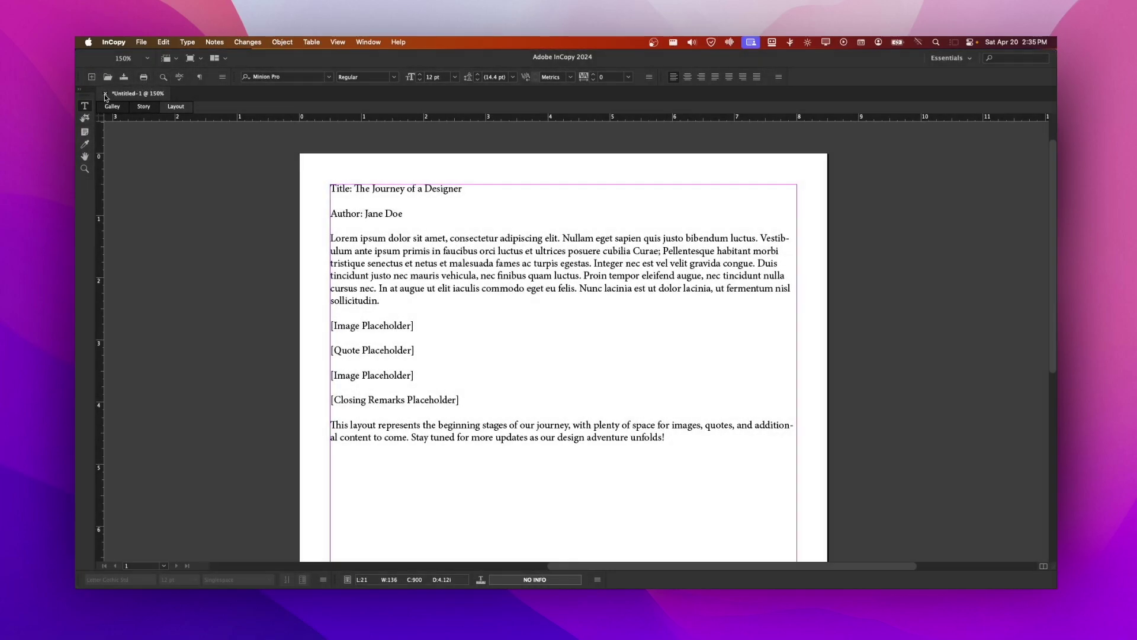
# Cancel closing Untitled-1, then dismiss the Save Content As dialog without saving.
pyautogui.click(105, 94)
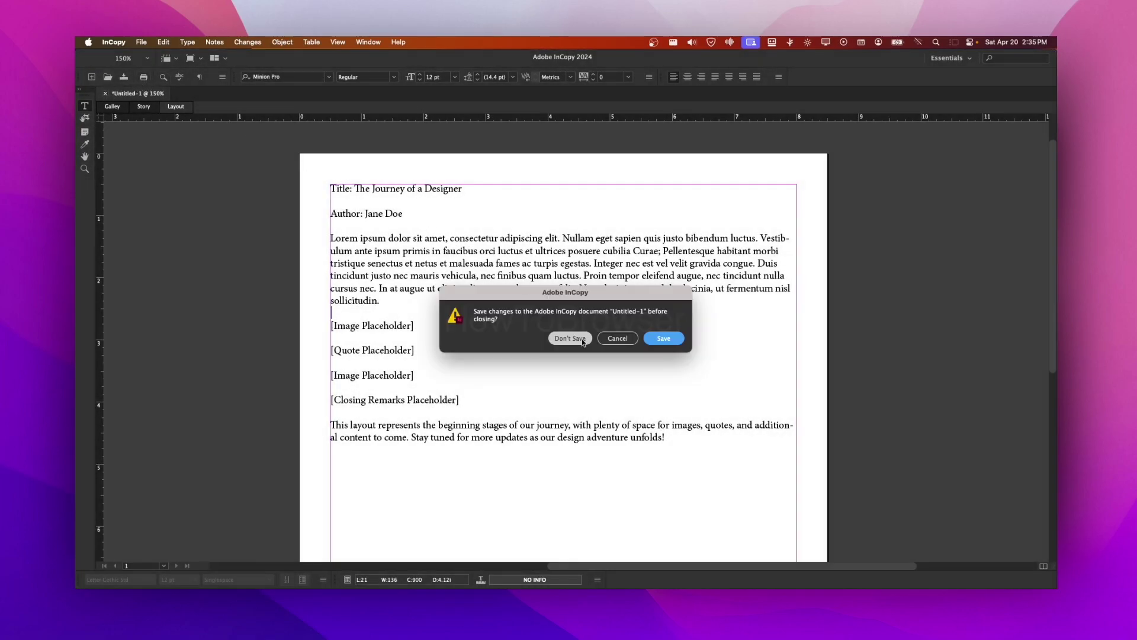
pyautogui.click(617, 338)
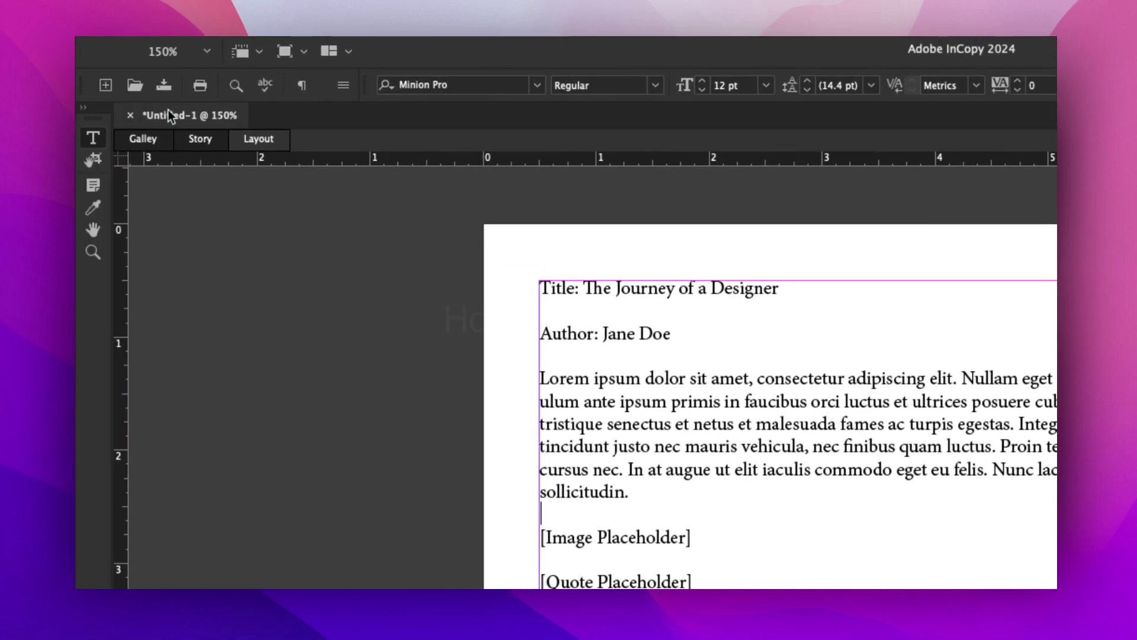
pyautogui.click(168, 85)
pyautogui.click(196, 22)
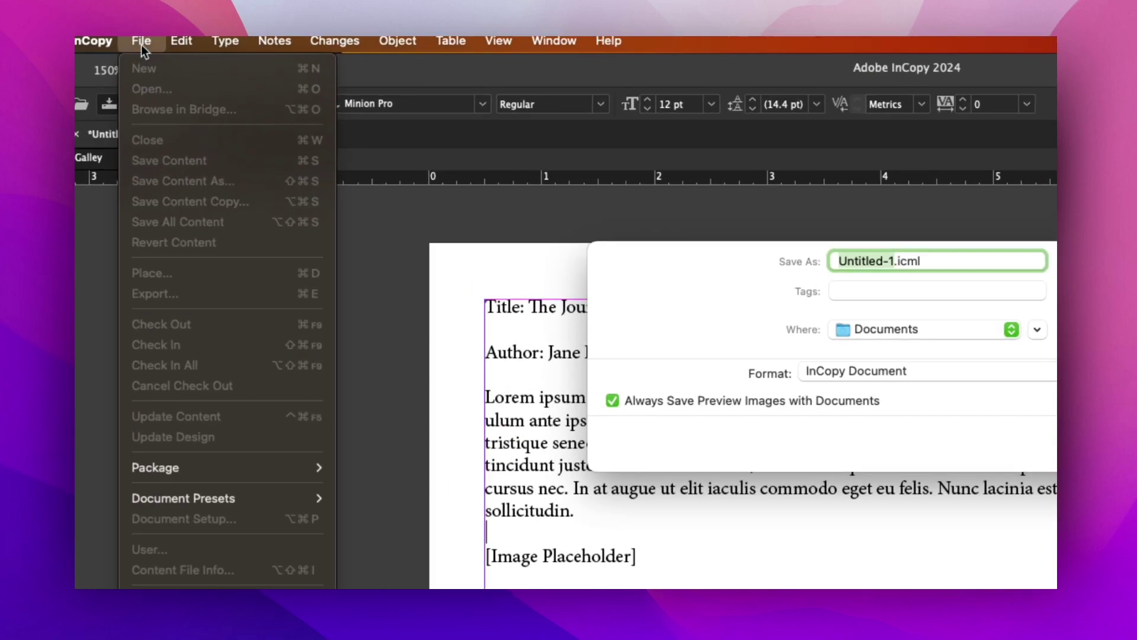
pyautogui.moveTo(236, 21)
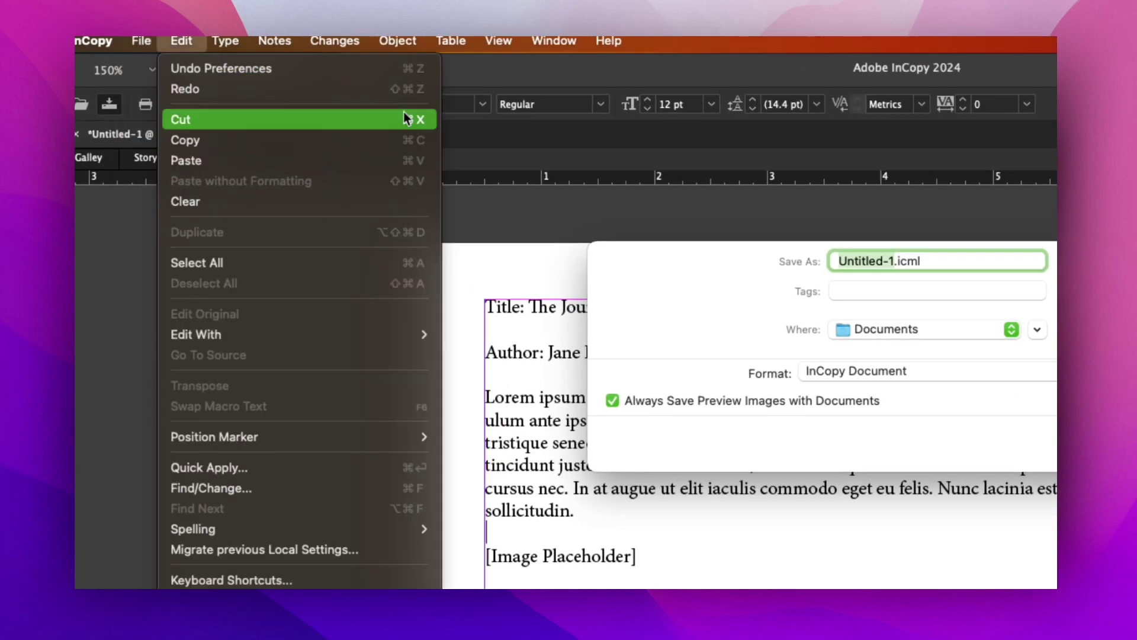
pyautogui.moveTo(154, 47)
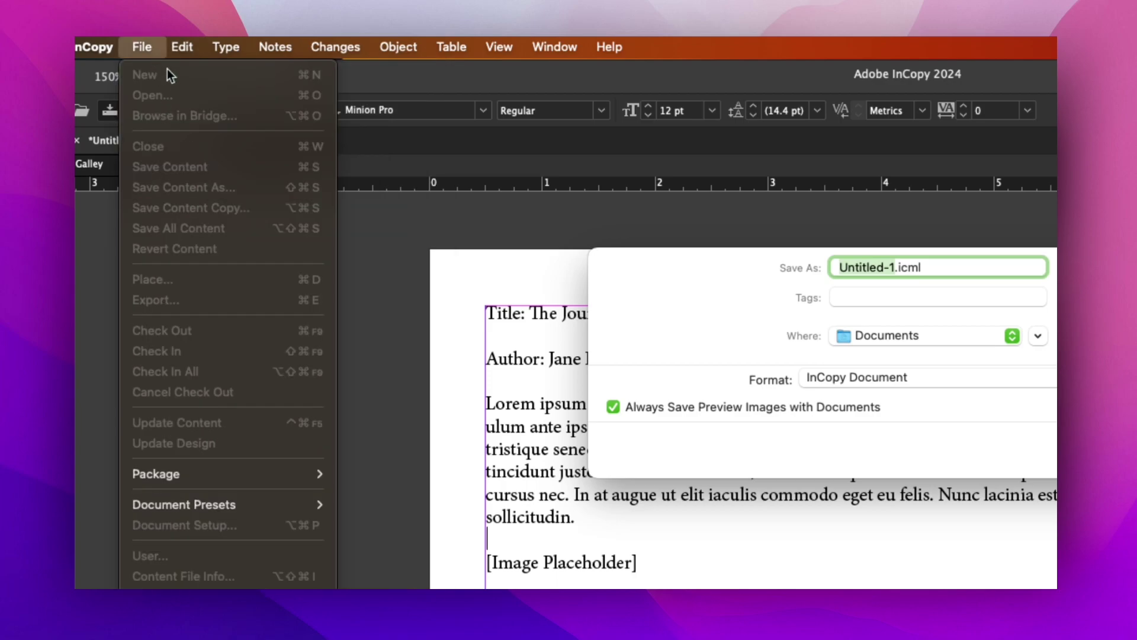
pyautogui.click(793, 275)
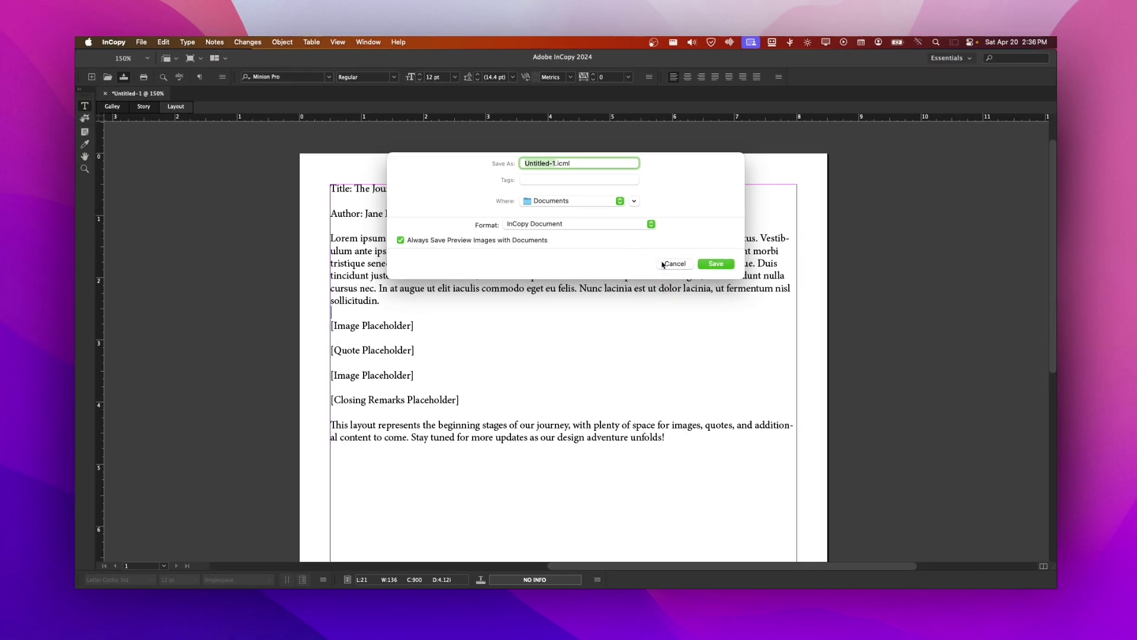
pyautogui.press('Return')
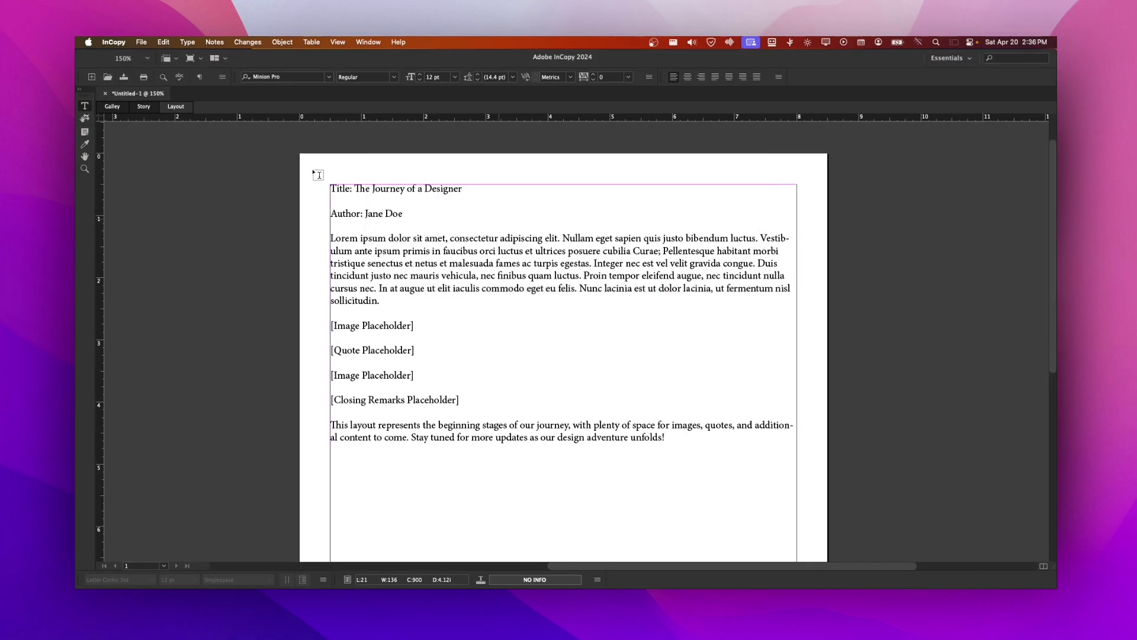
# Create new document Untitled-2 from File > New with the [Default] preset and Letter page size.
pyautogui.click(139, 42)
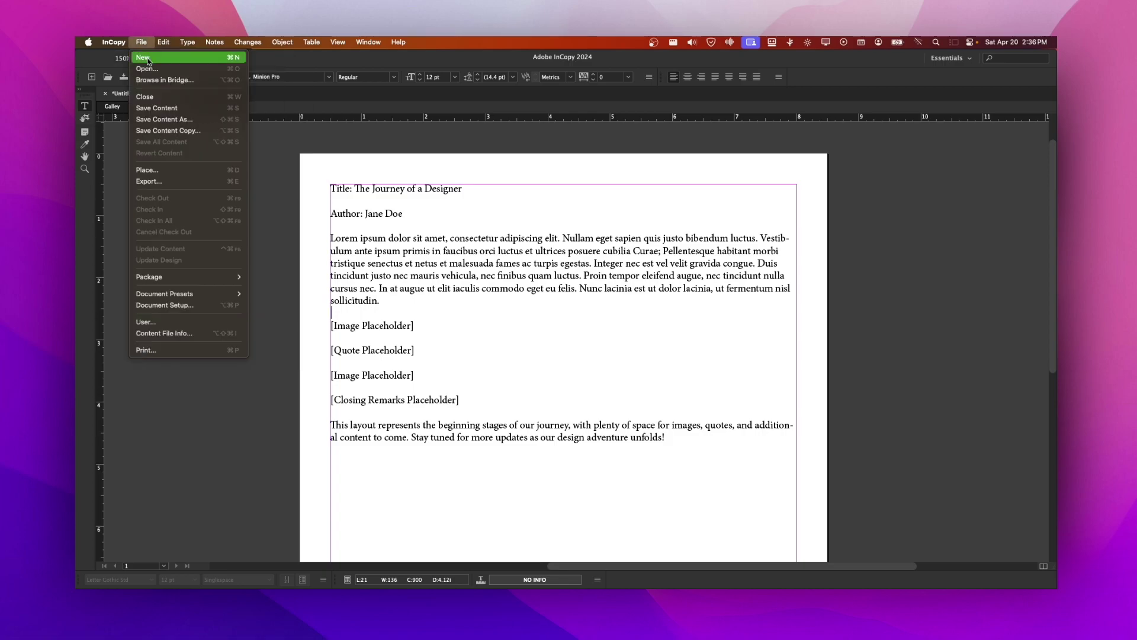
pyautogui.click(148, 59)
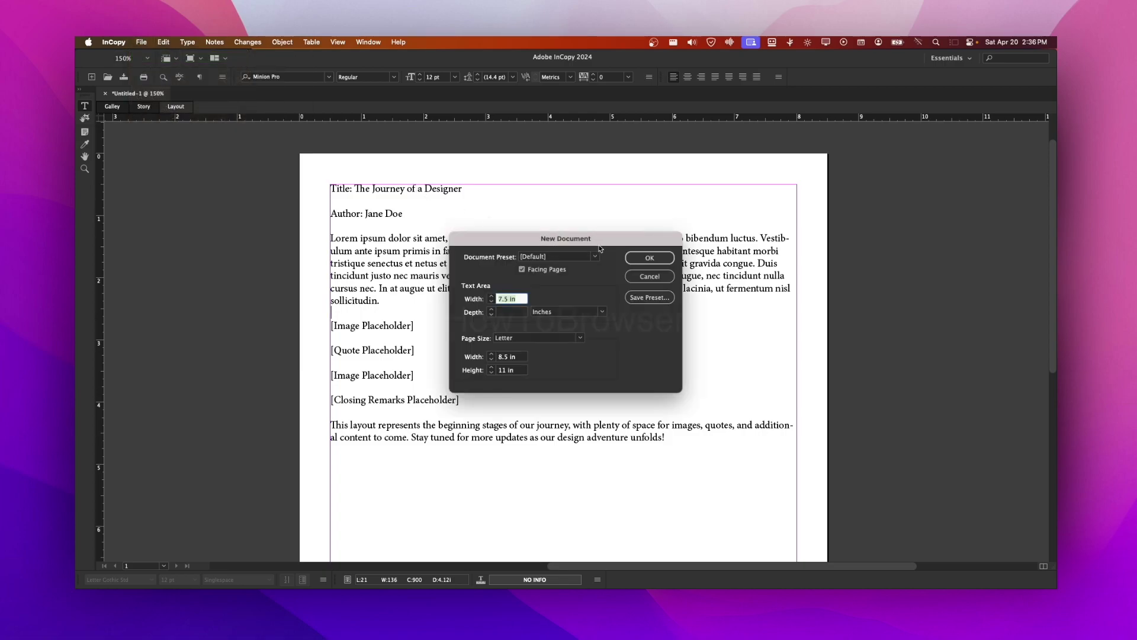
pyautogui.click(575, 256)
pyautogui.click(575, 253)
pyautogui.click(578, 256)
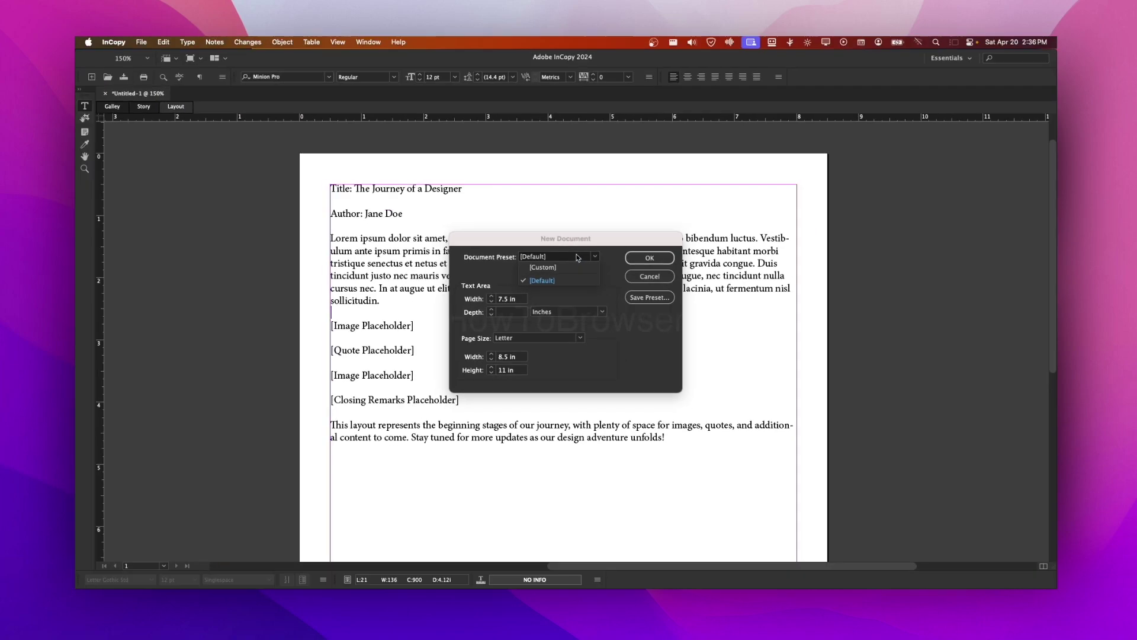
pyautogui.click(577, 256)
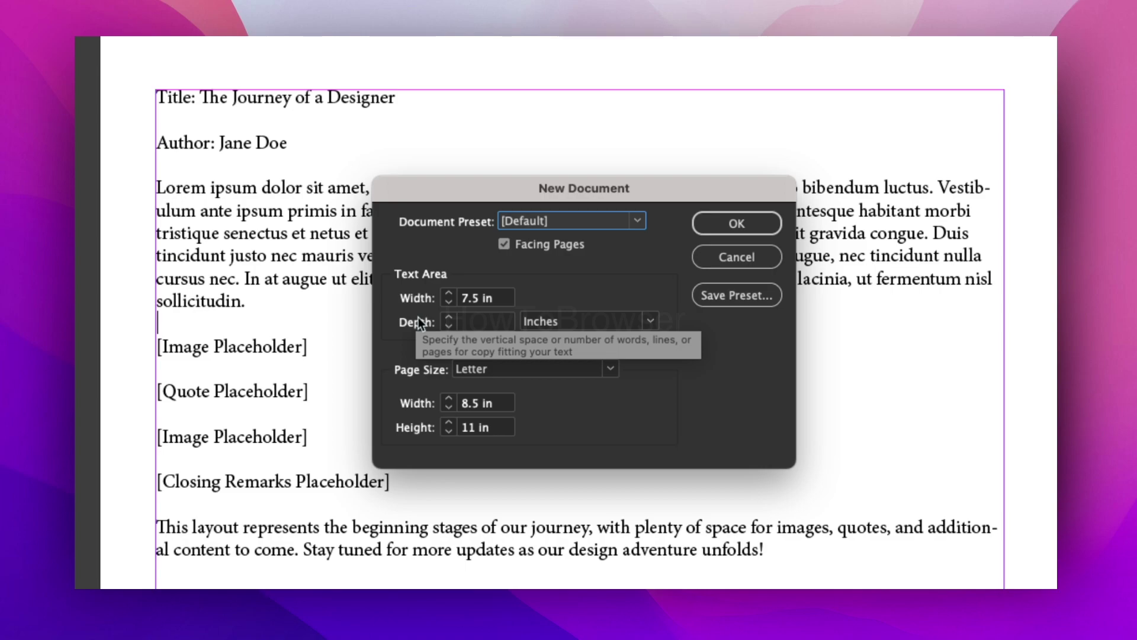
pyautogui.click(479, 368)
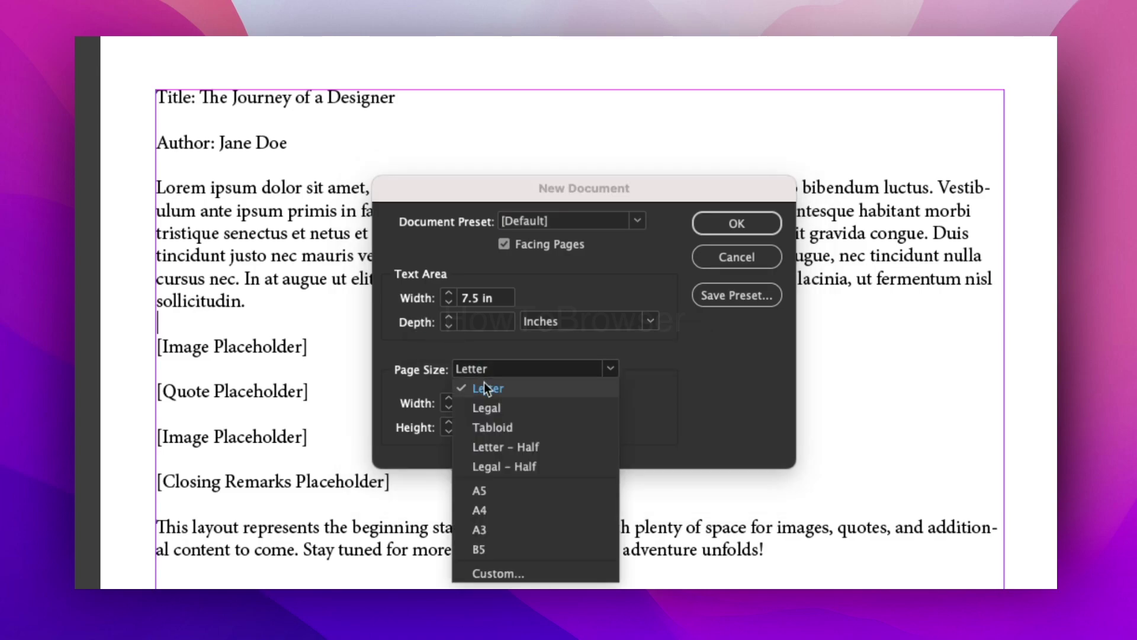
pyautogui.click(526, 396)
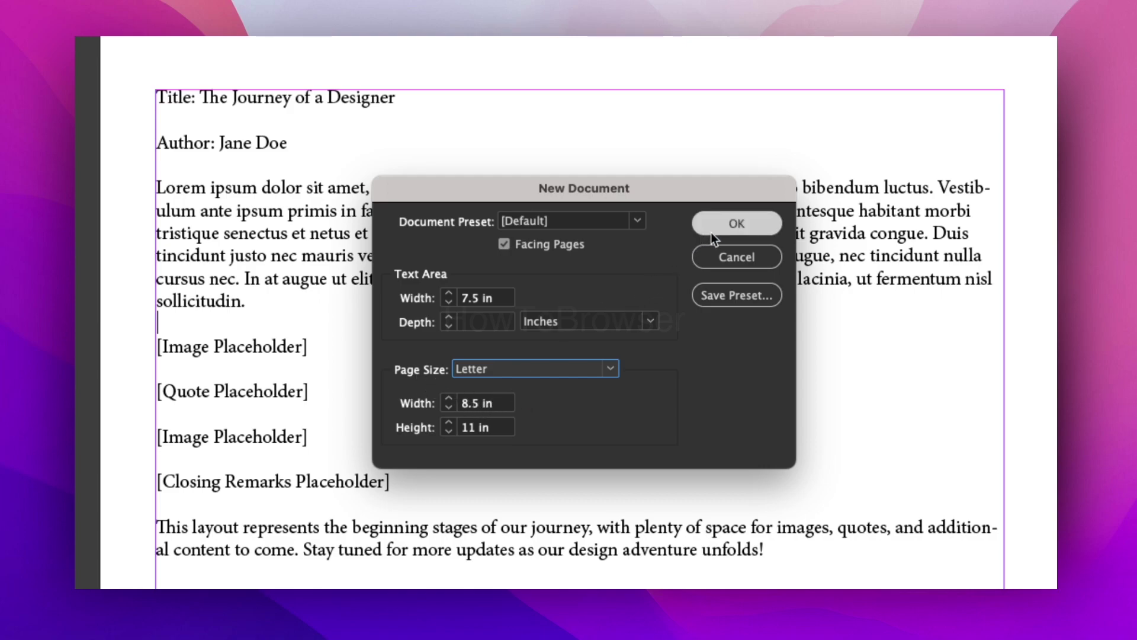
pyautogui.click(601, 228)
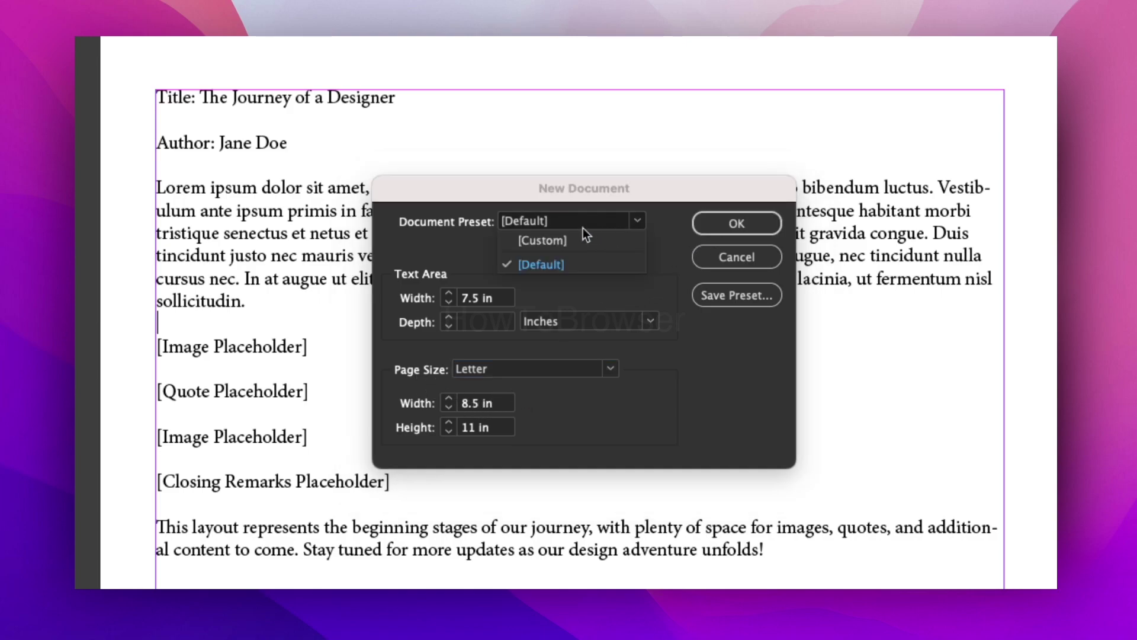
pyautogui.click(469, 226)
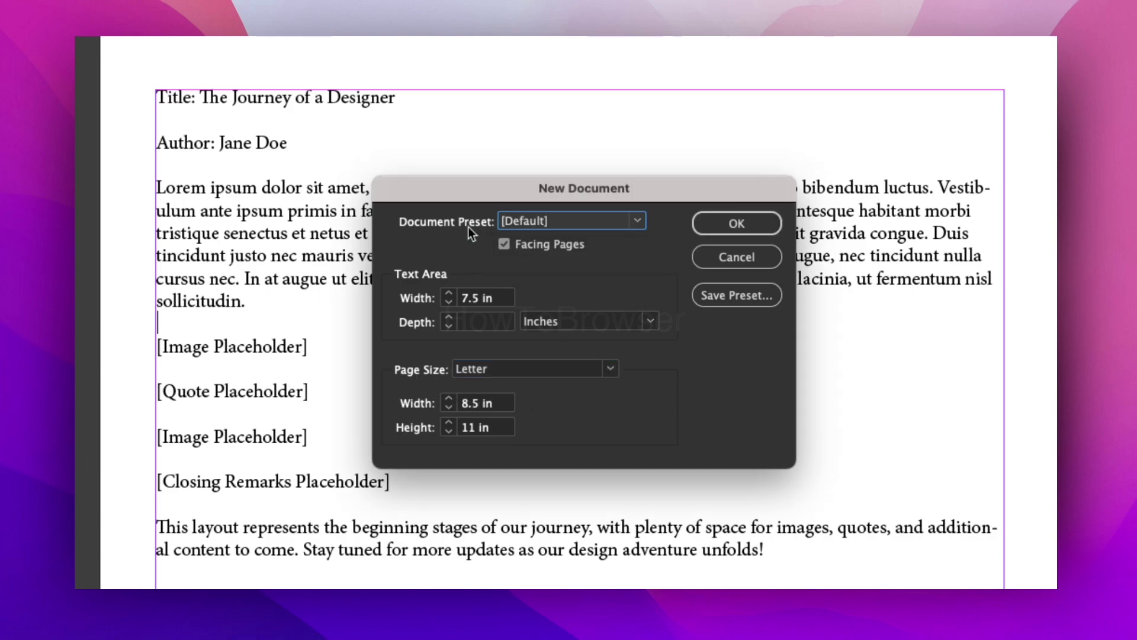
pyautogui.click(763, 228)
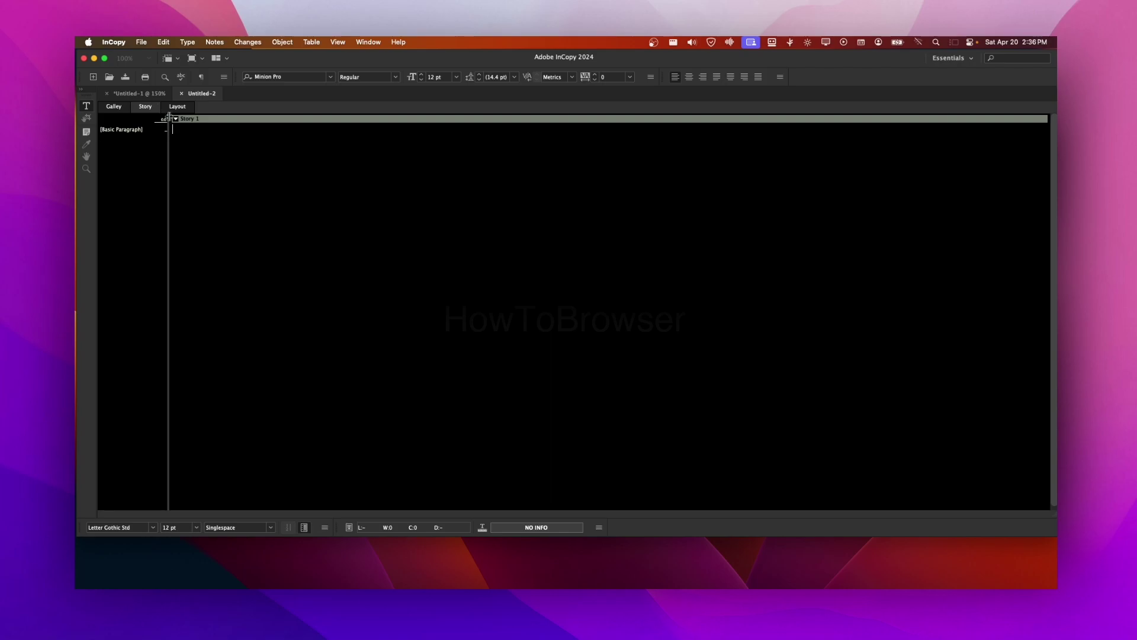
# Switch to Untitled-1 and view its story in Galley view with line numbers and style names.
pyautogui.click(151, 95)
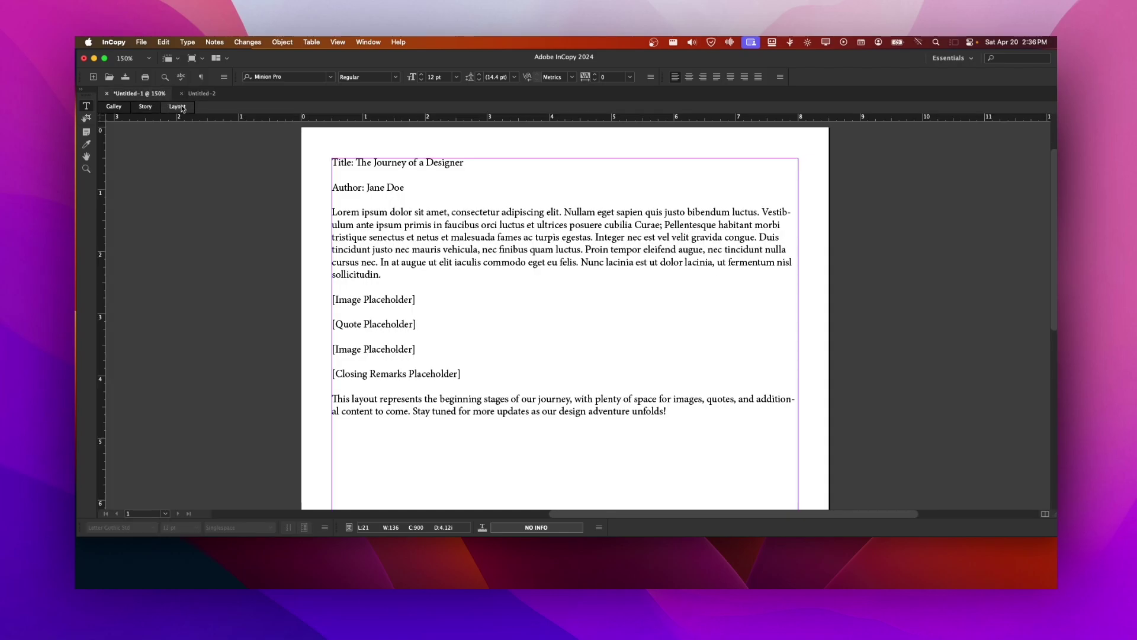
pyautogui.click(148, 108)
pyautogui.click(120, 108)
pyautogui.click(137, 108)
pyautogui.click(120, 108)
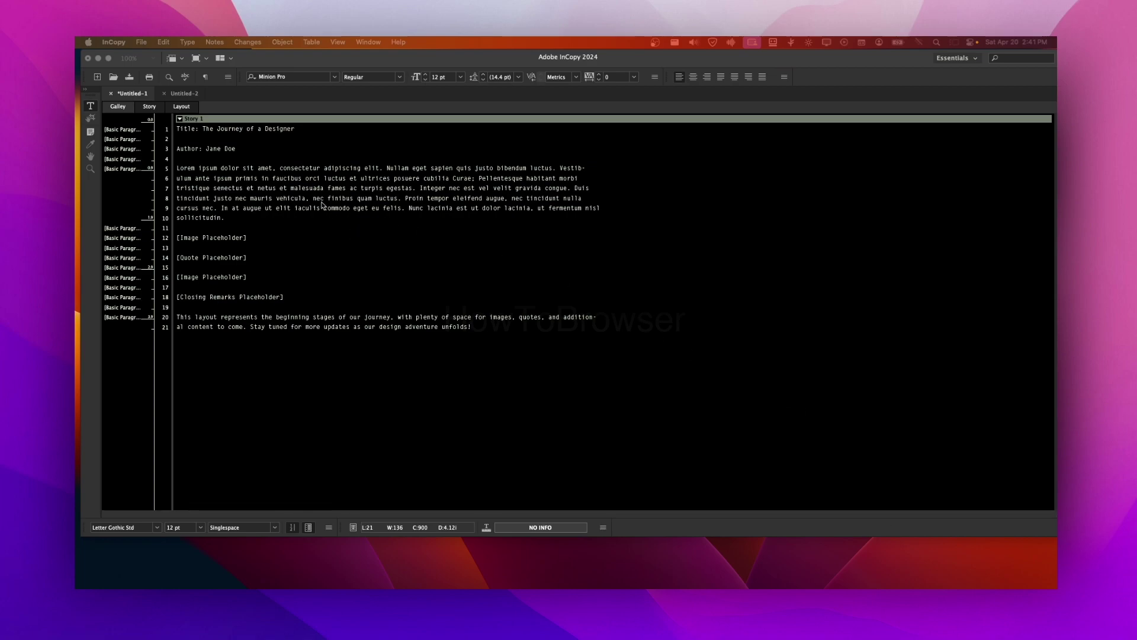
pyautogui.click(125, 112)
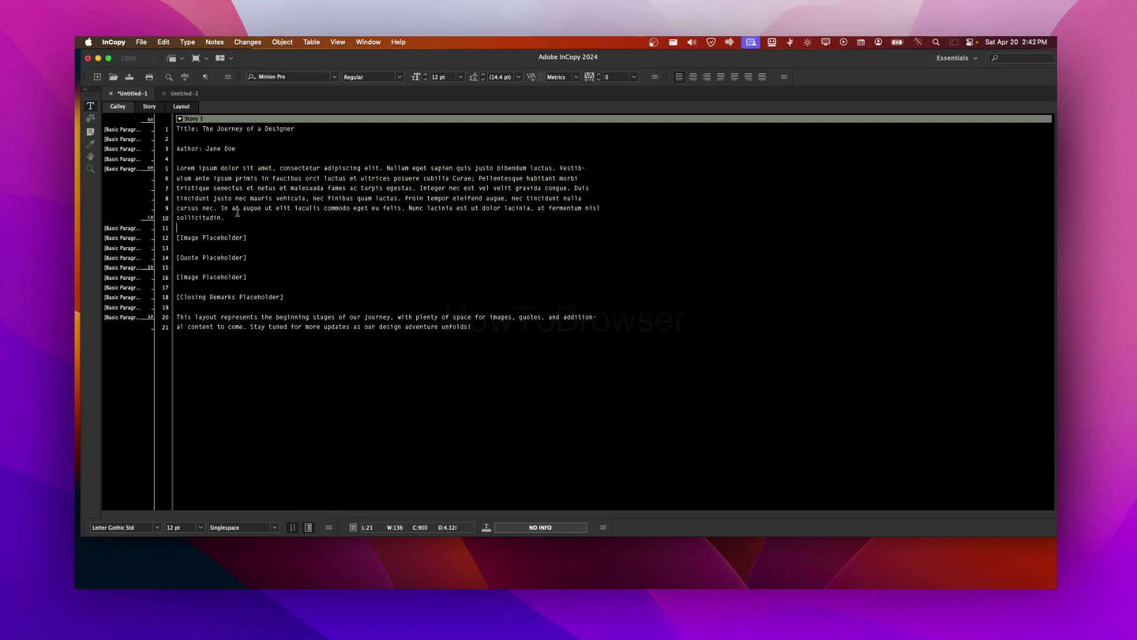
# Preview the Untitled-1 story in Story view, then switch back to Layout view.
pyautogui.click(150, 107)
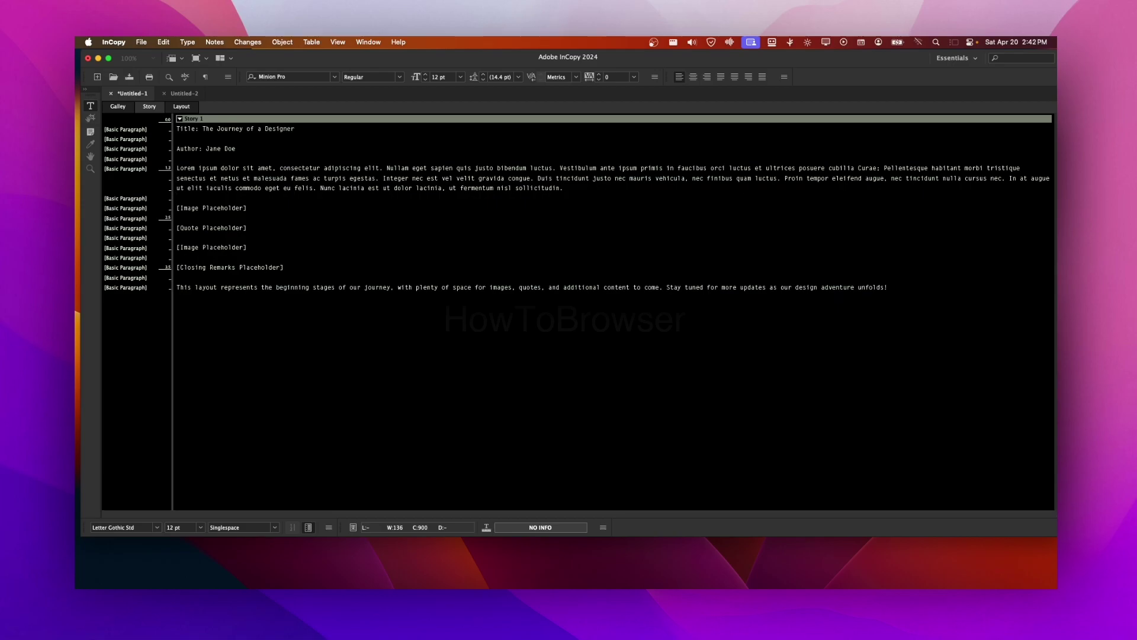
pyautogui.click(183, 108)
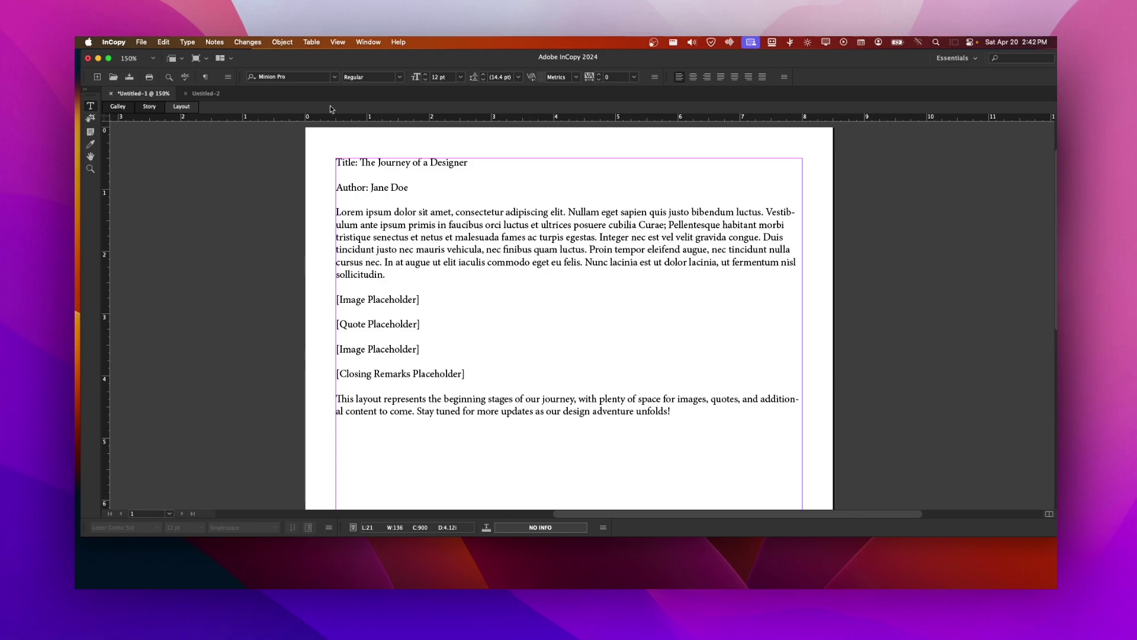
pyautogui.moveTo(339, 60); pyautogui.dragTo(336, 62)
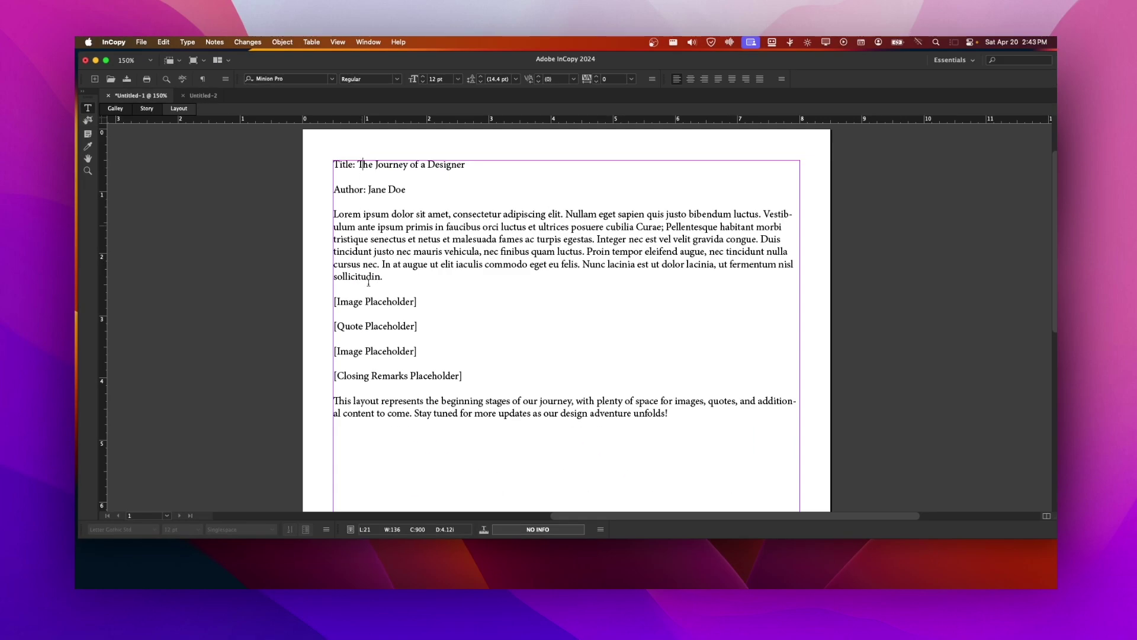
pyautogui.click(481, 375)
pyautogui.write('vsvdsv')
pyautogui.press('BackSpace')
pyautogui.press('BackSpace')
pyautogui.press('BackSpace')
pyautogui.press('BackSpace')
pyautogui.press('BackSpace')
pyautogui.press('BackSpace')
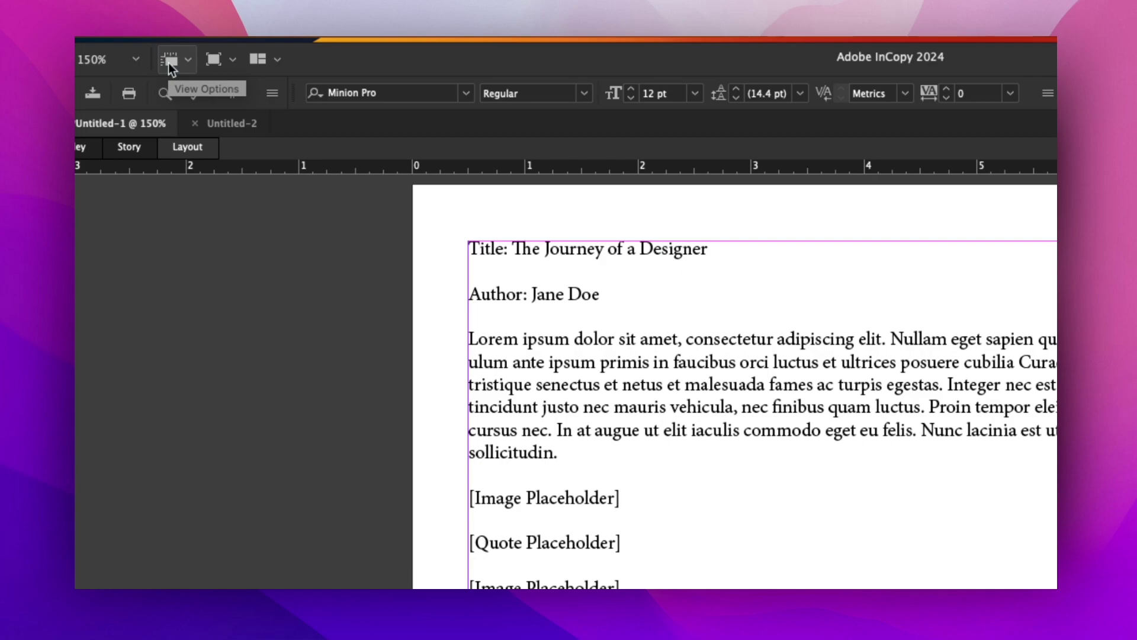
# Check the view, screen mode and arrangement menus, then zoom the page to 200%.
pyautogui.click(169, 63)
pyautogui.click(168, 62)
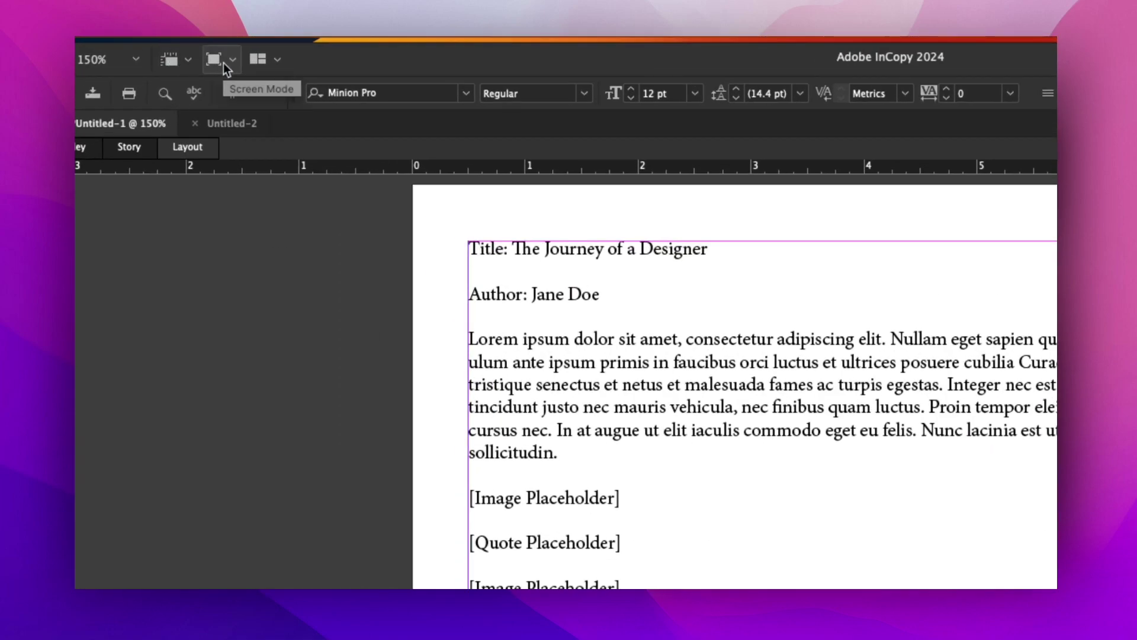
pyautogui.click(218, 63)
pyautogui.click(248, 64)
pyautogui.click(249, 63)
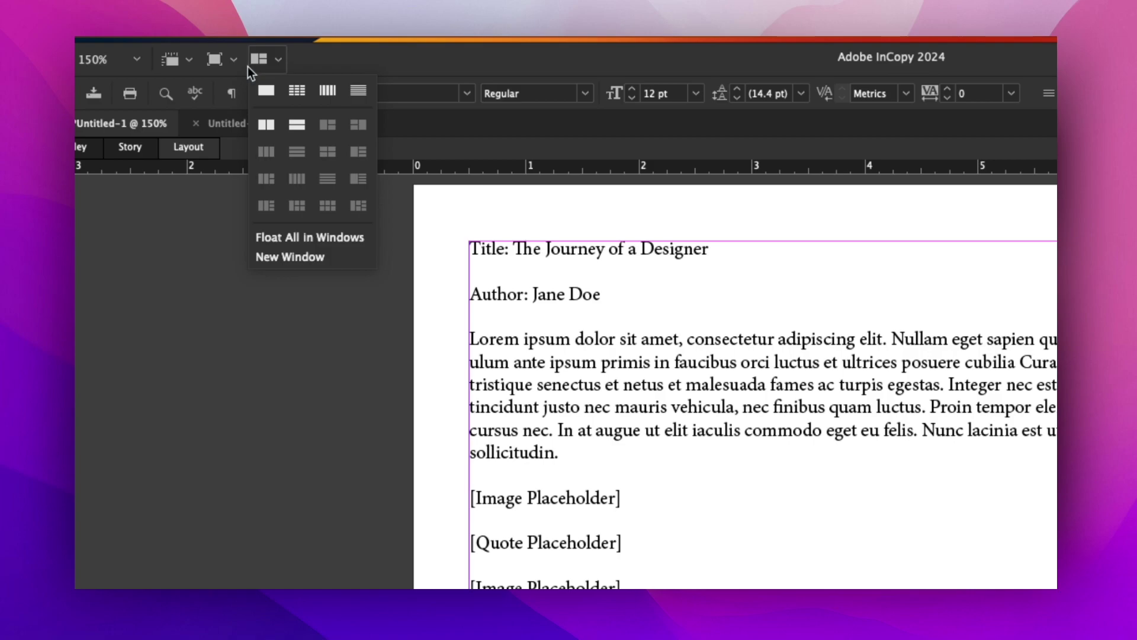
pyautogui.click(310, 151)
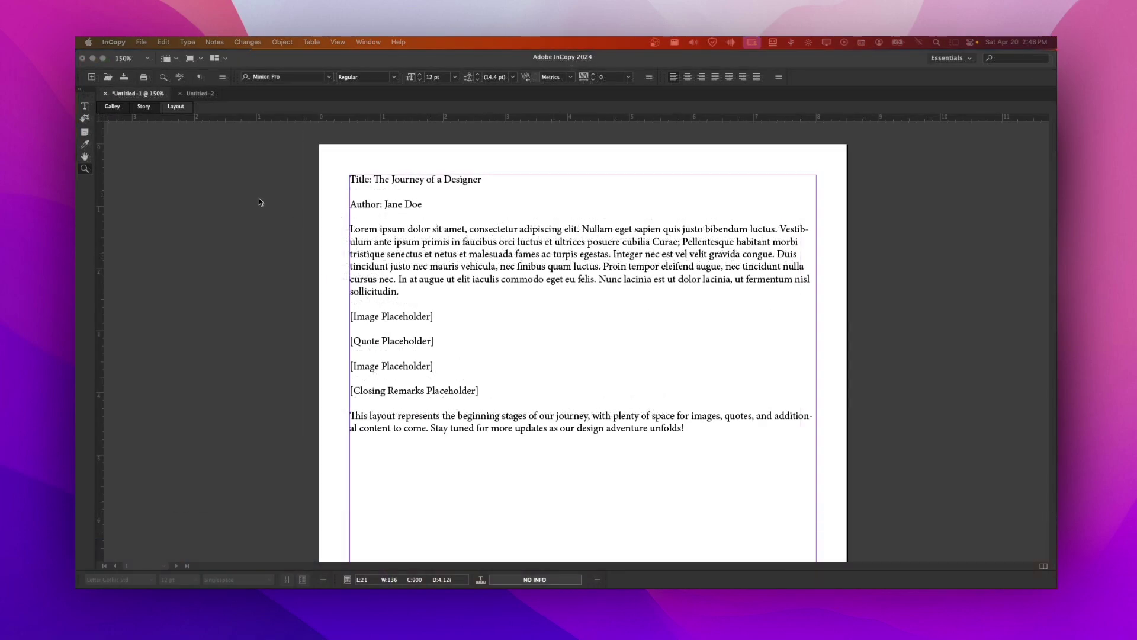
pyautogui.click(249, 237)
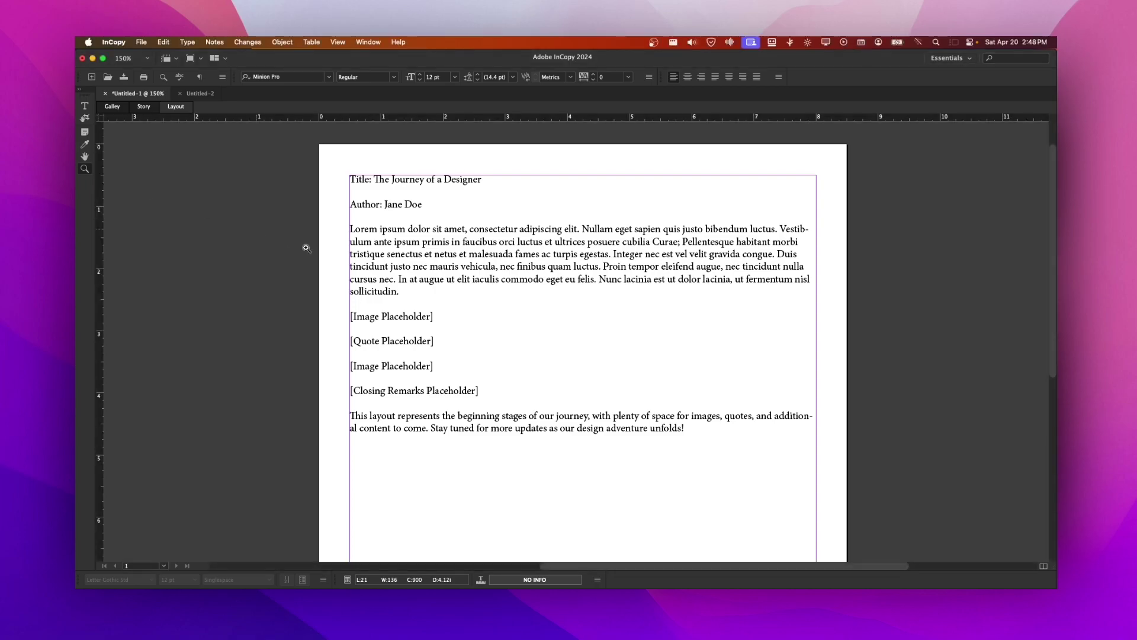
pyautogui.click(535, 283)
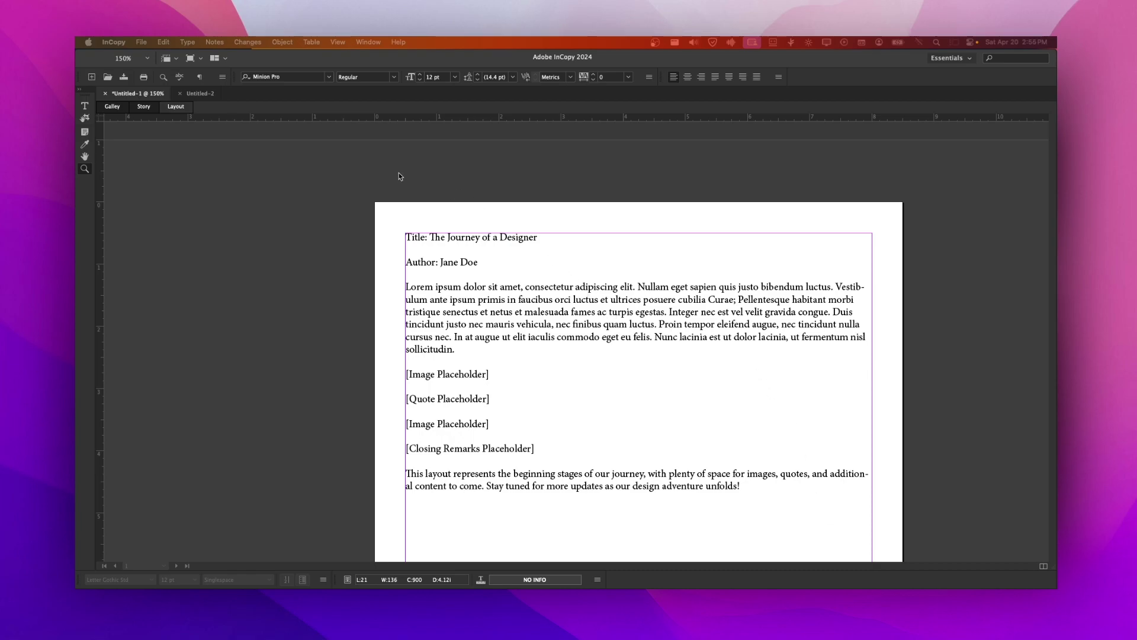
# Show the Layers panel from the Window menu, float its group, and zoom the page to 300%.
pyautogui.click(367, 42)
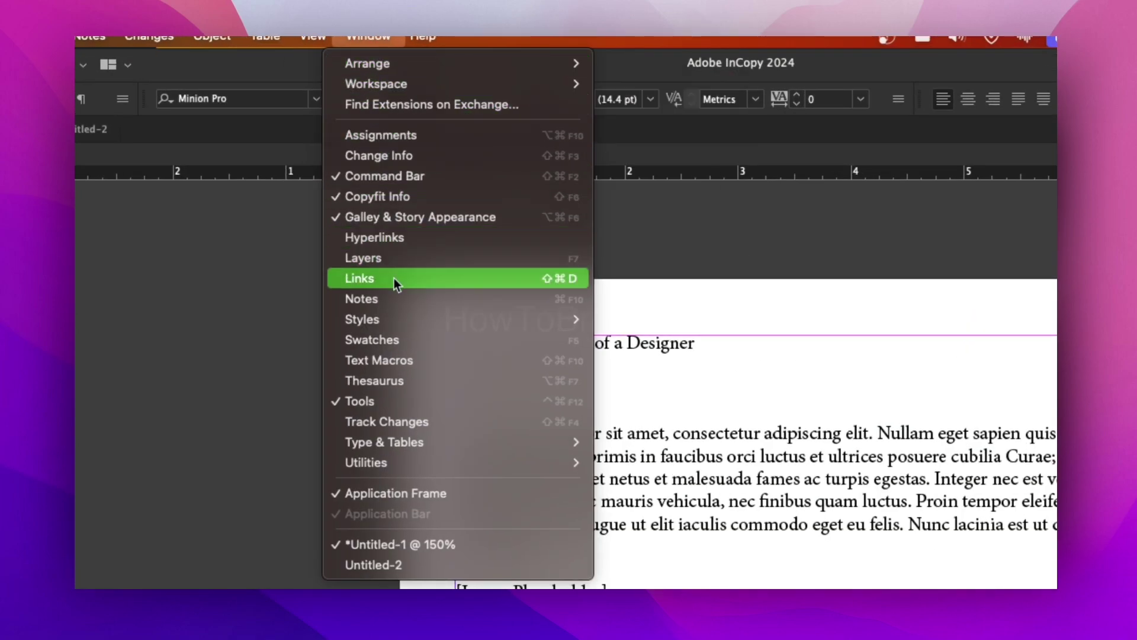
pyautogui.click(385, 260)
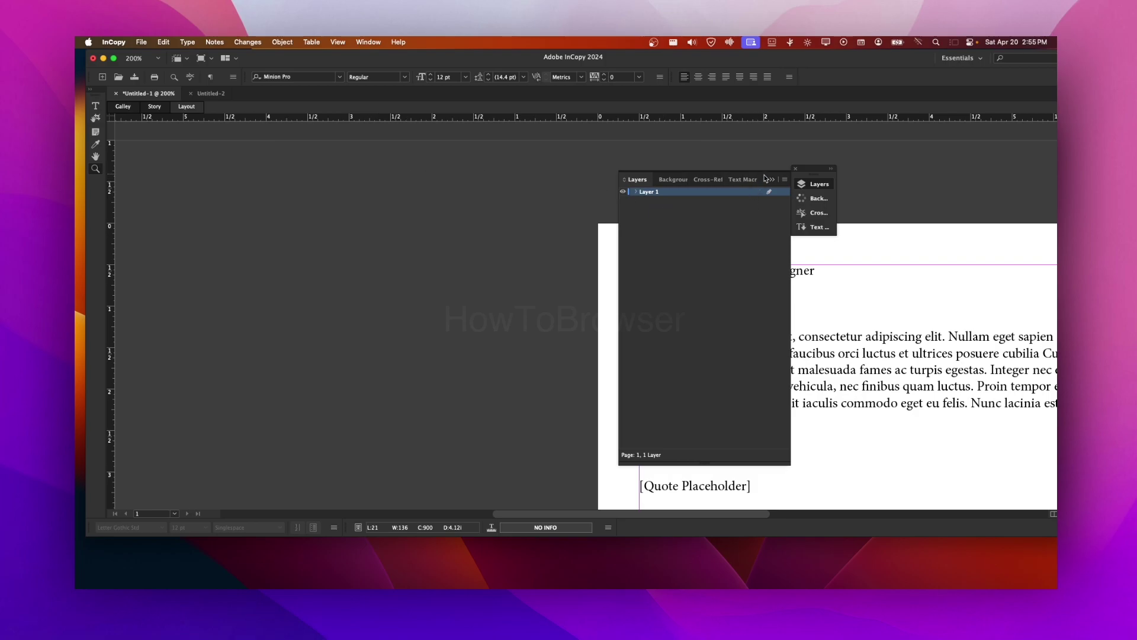
pyautogui.moveTo(764, 178); pyautogui.dragTo(558, 171)
pyautogui.click(579, 173)
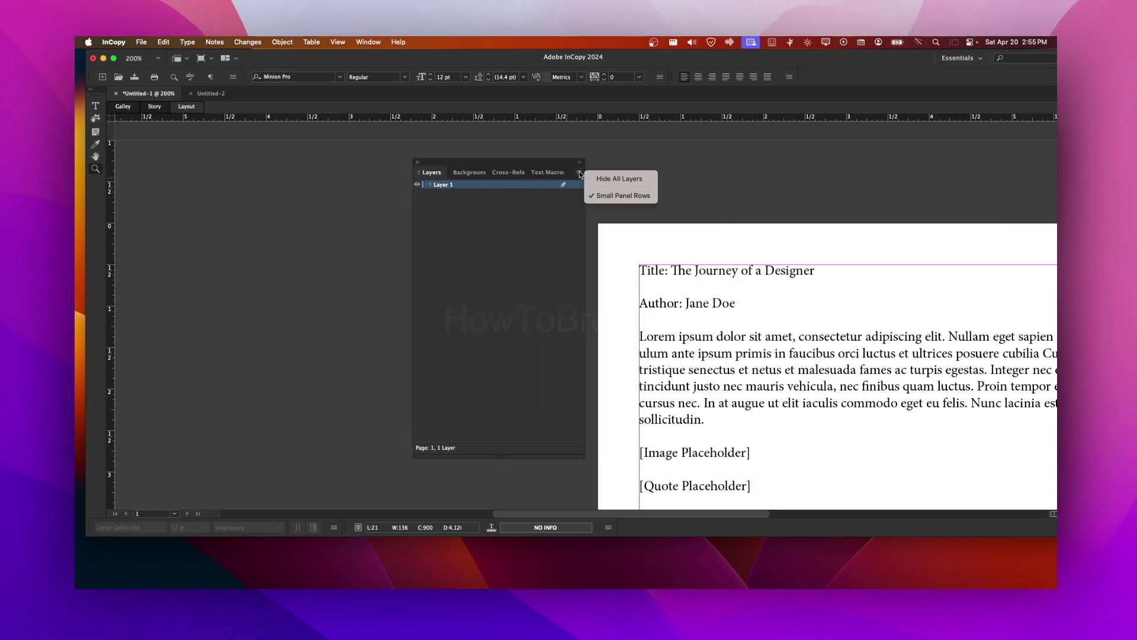
pyautogui.click(580, 172)
pyautogui.click(579, 162)
pyautogui.press('super+equal')
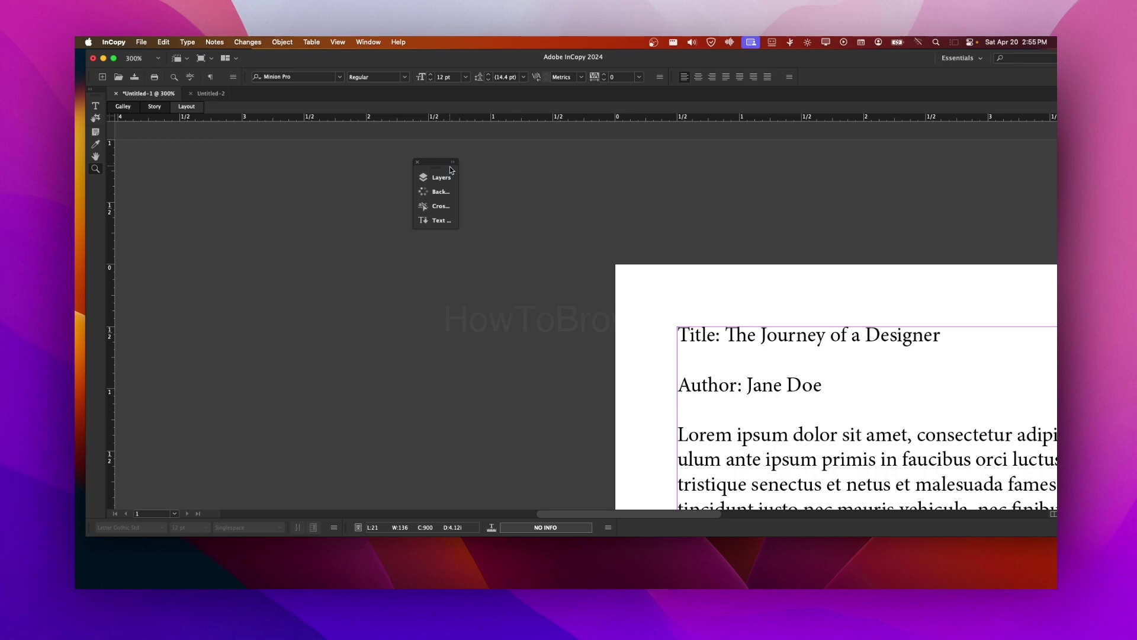
# Dock Layers, Text Macros and Cross-References together in the right dock, moving Background Tasks aside.
pyautogui.click(452, 162)
pyautogui.click(468, 174)
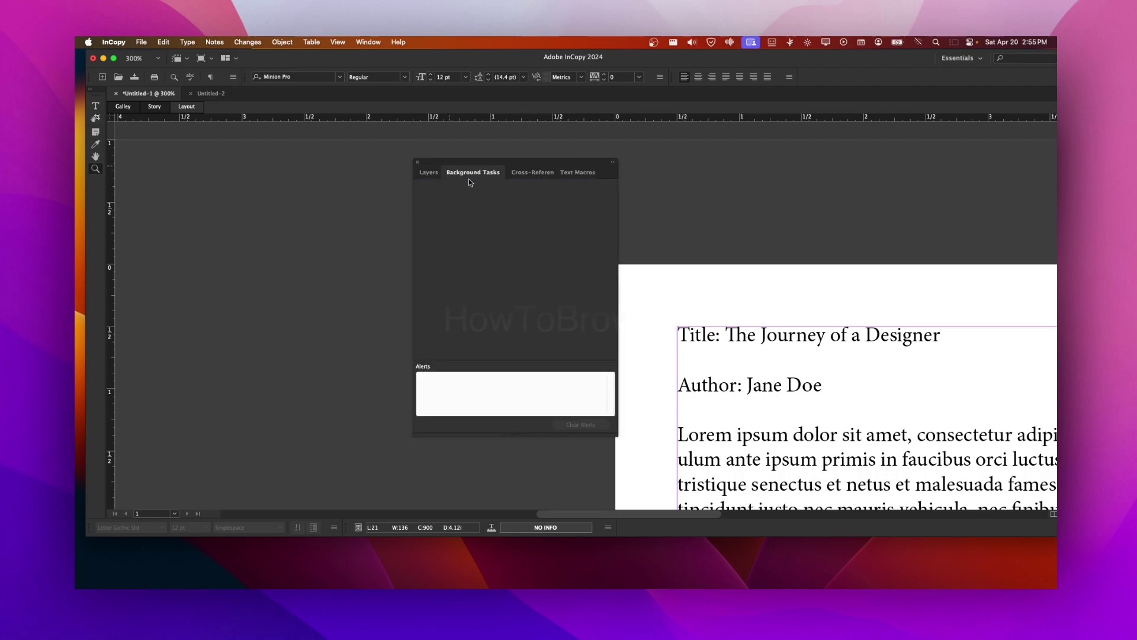
pyautogui.click(512, 177)
pyautogui.moveTo(429, 177); pyautogui.dragTo(1054, 144)
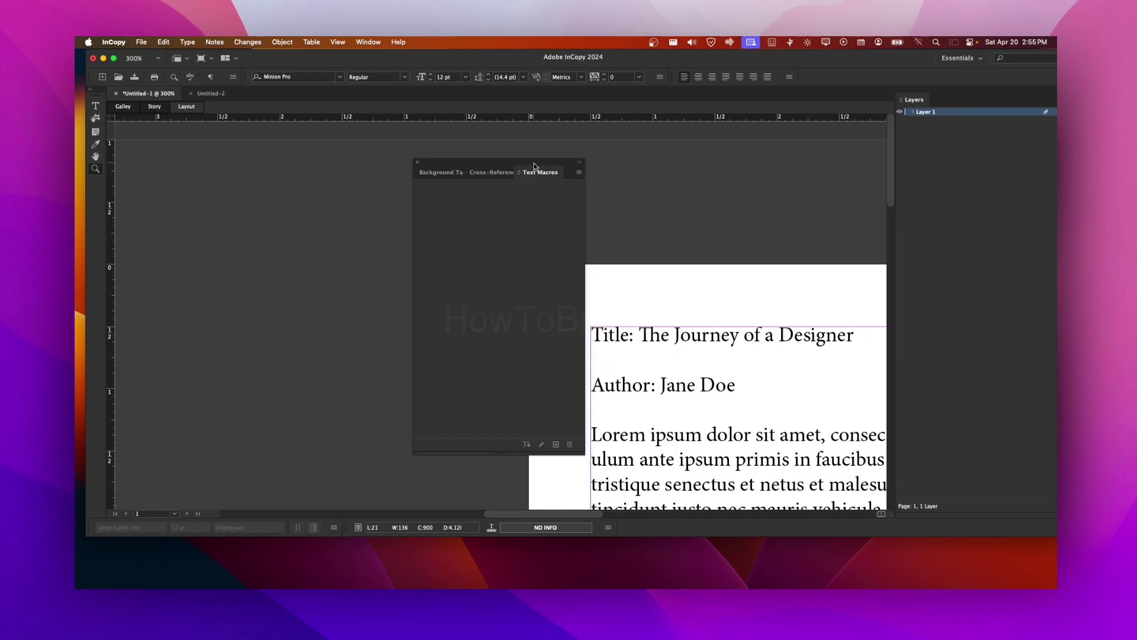
pyautogui.moveTo(536, 172); pyautogui.dragTo(950, 100)
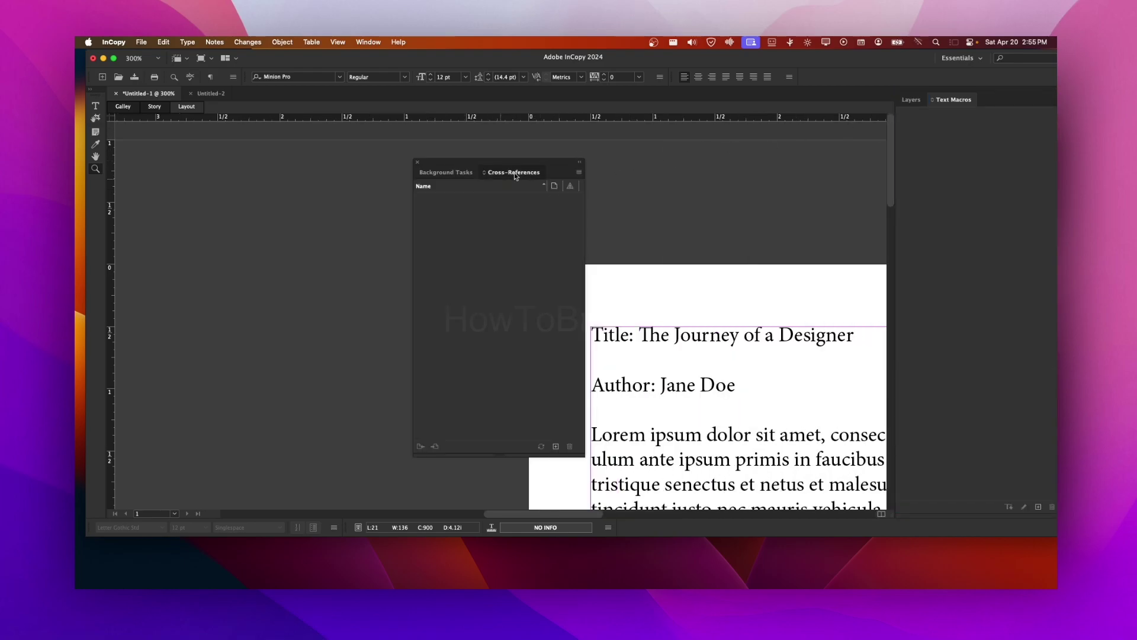
pyautogui.moveTo(517, 172); pyautogui.dragTo(1007, 100)
pyautogui.moveTo(456, 182); pyautogui.dragTo(930, 521)
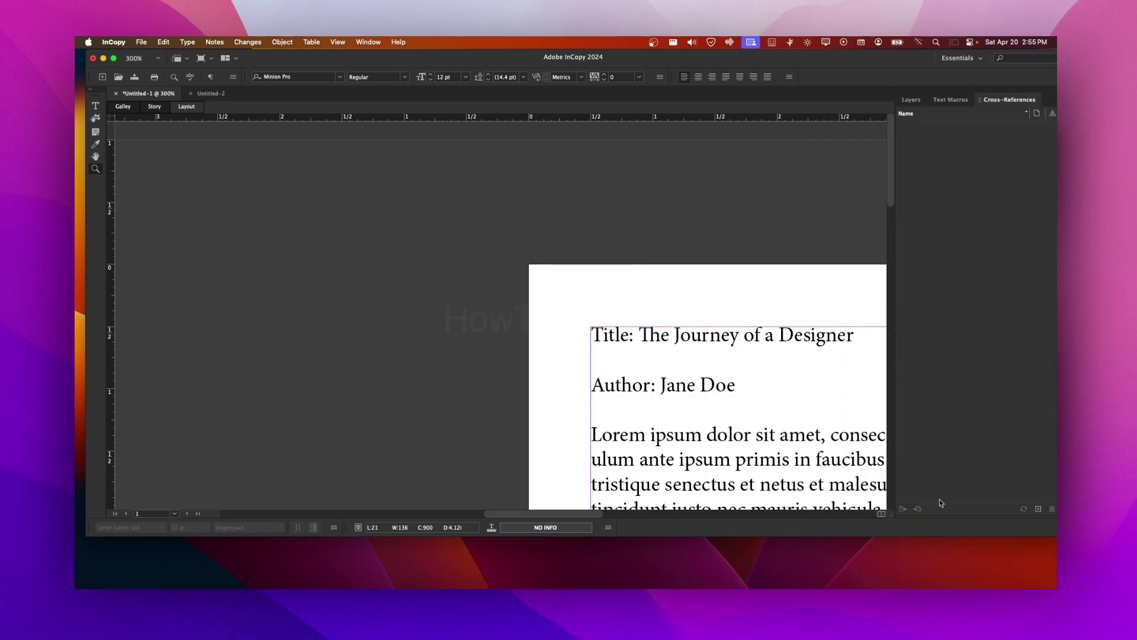
# Split Text Macros into its own docked group below, leaving Layers in front.
pyautogui.click(951, 99)
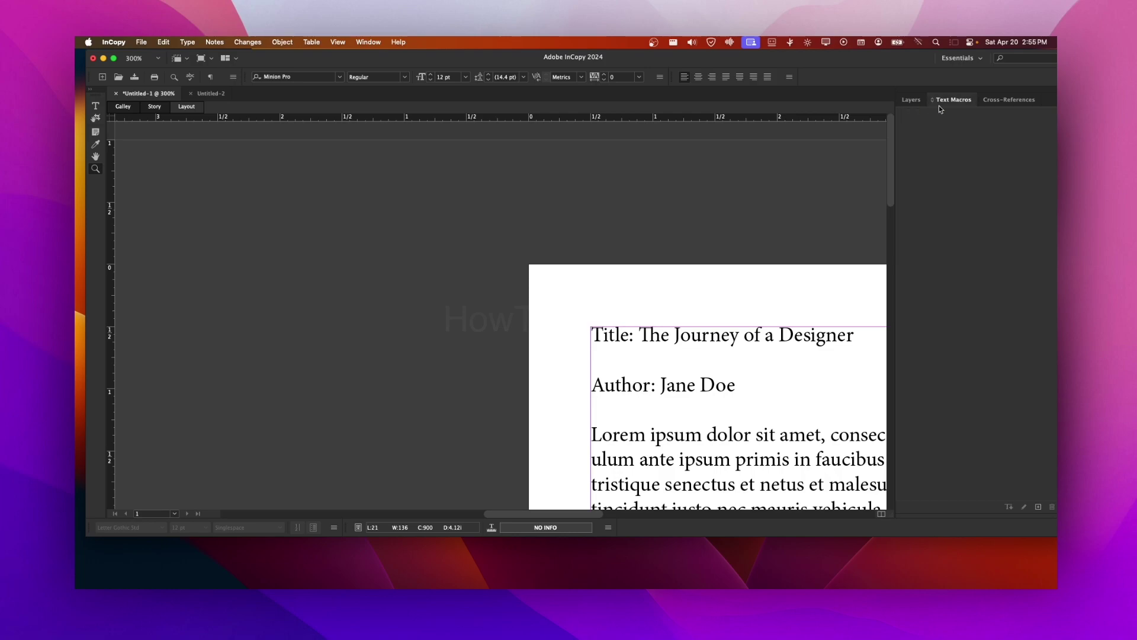
pyautogui.moveTo(939, 106); pyautogui.dragTo(934, 519)
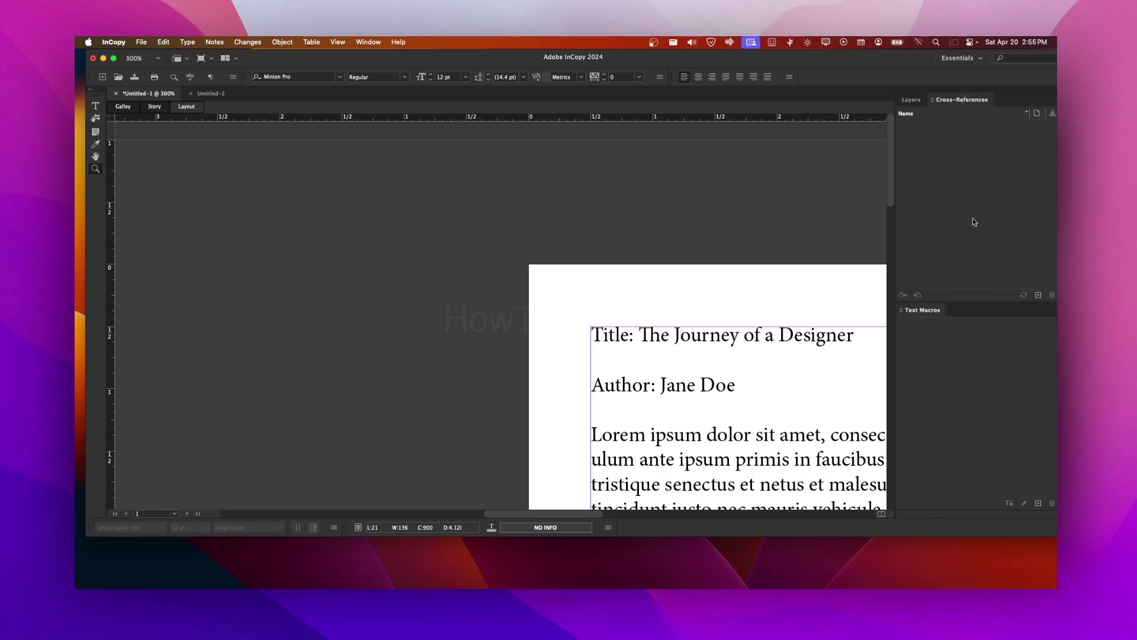
pyautogui.click(913, 100)
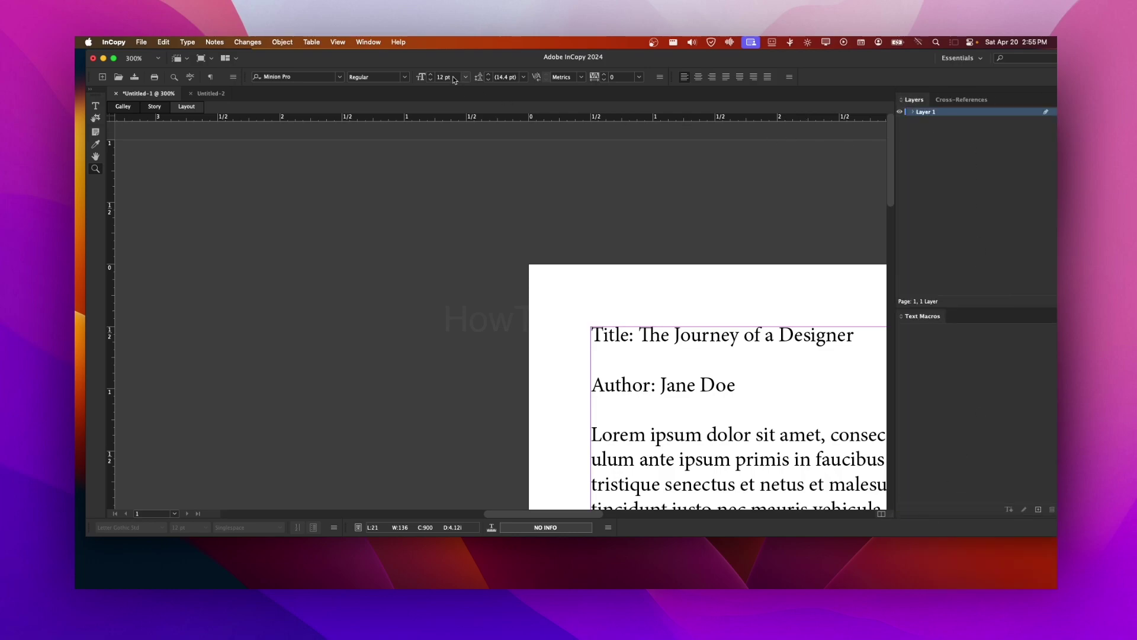
pyautogui.click(372, 42)
pyautogui.moveTo(398, 42)
pyautogui.click(627, 58)
pyautogui.moveTo(616, 66); pyautogui.dragTo(603, 78)
pyautogui.click(369, 42)
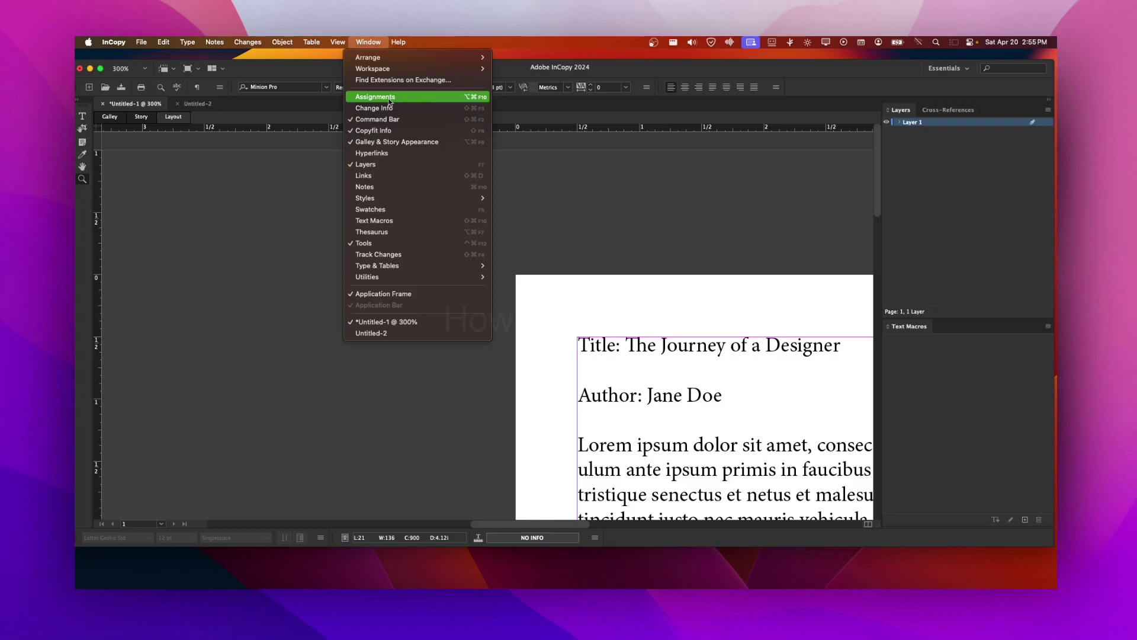
# Open the Assignments and Character Styles panels, docking Character Styles with the Text Macros group.
pyautogui.click(390, 101)
pyautogui.click(368, 42)
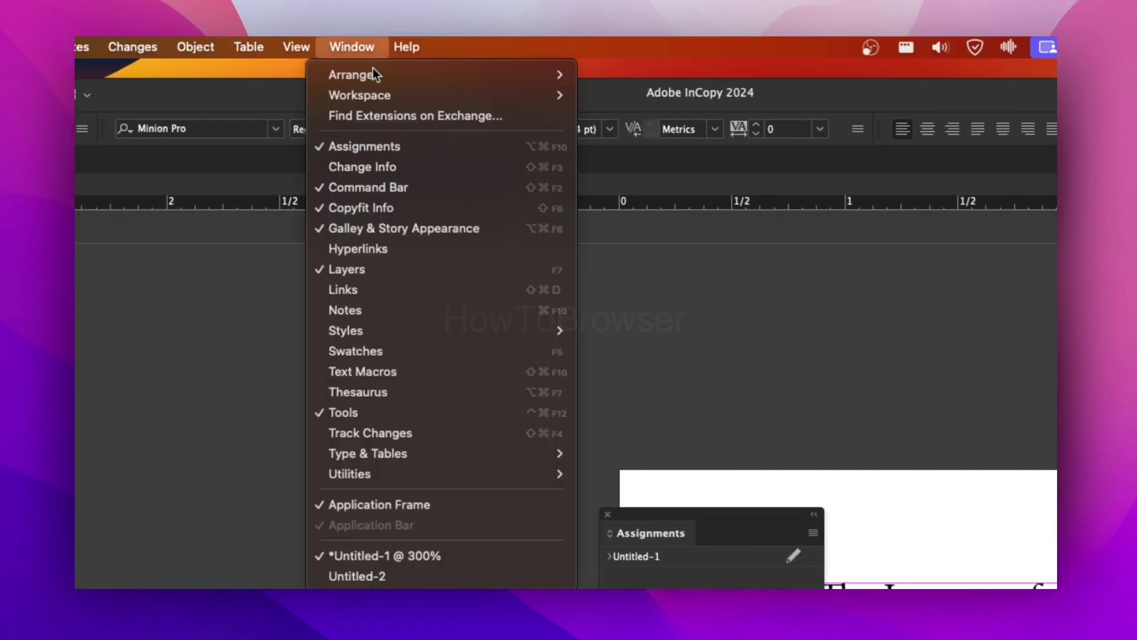
pyautogui.moveTo(398, 328)
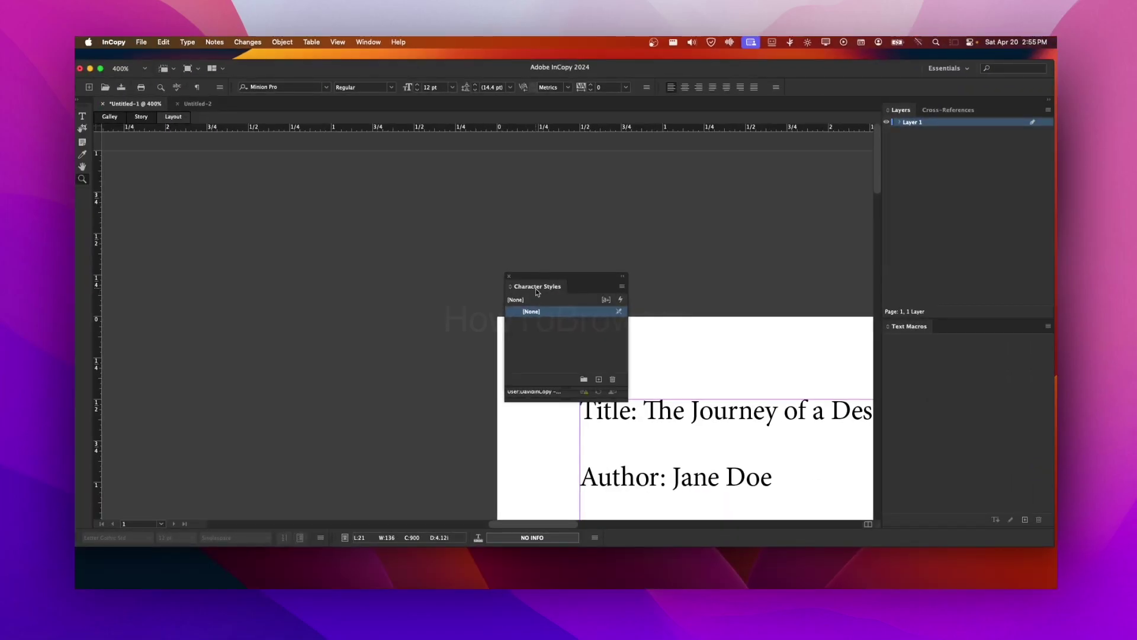
pyautogui.moveTo(655, 499); pyautogui.dragTo(1136, 217)
pyautogui.moveTo(943, 135); pyautogui.dragTo(979, 346)
pyautogui.click(960, 338)
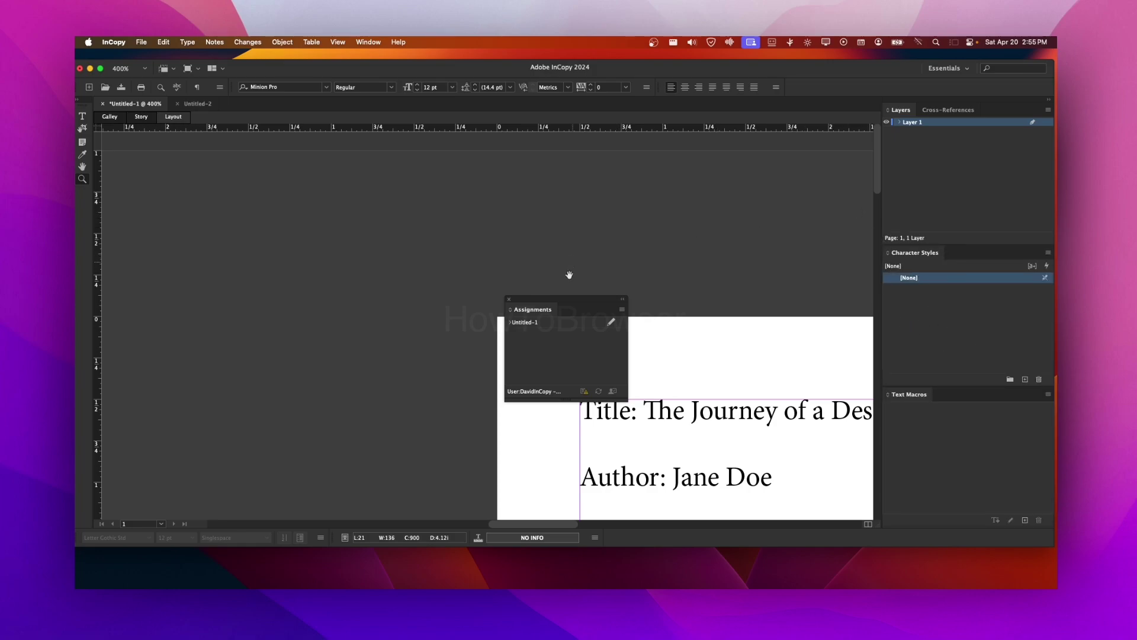
# Dock Assignments beside Layers as an icon, then add Character Styles and Text Macros to that icon column.
pyautogui.moveTo(512, 304); pyautogui.dragTo(878, 121)
pyautogui.click(876, 100)
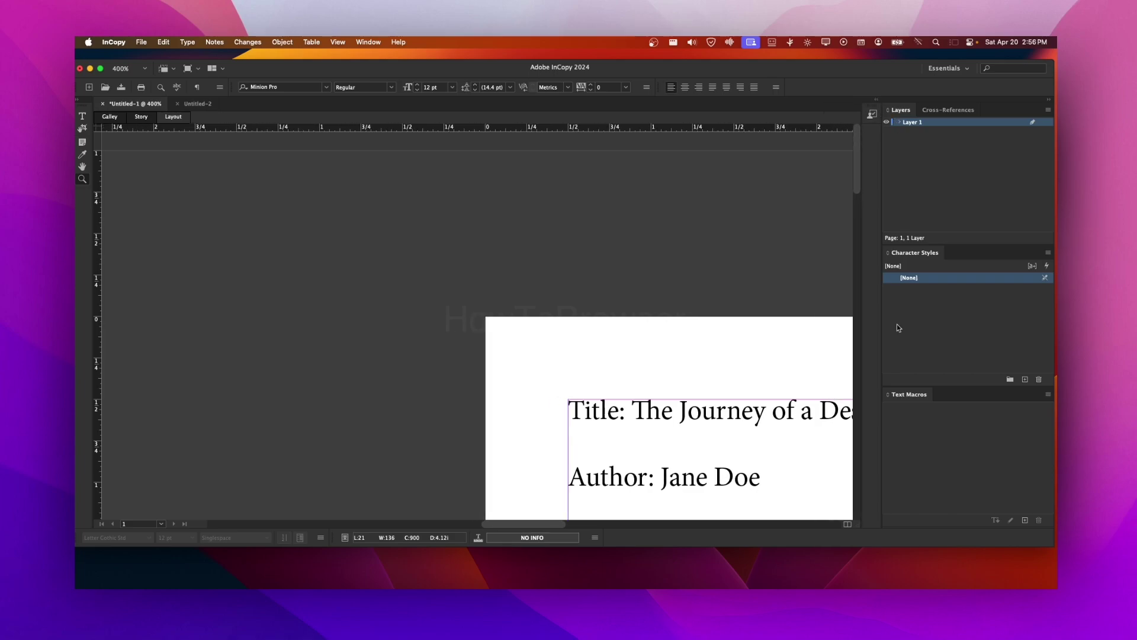
pyautogui.moveTo(902, 259); pyautogui.dragTo(872, 136)
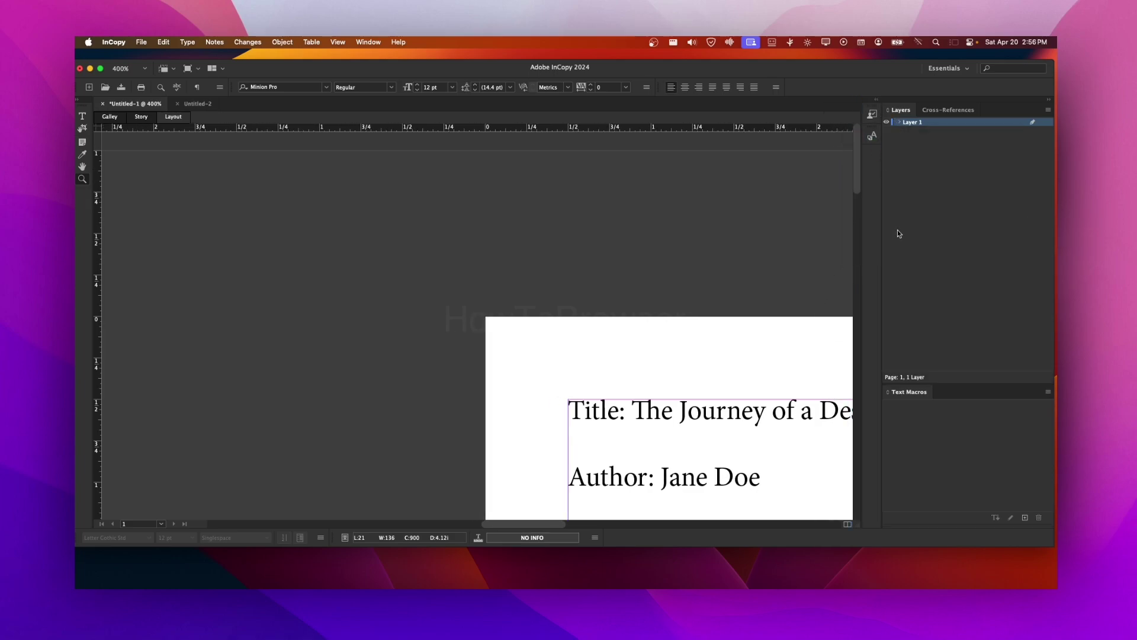
pyautogui.moveTo(897, 381); pyautogui.dragTo(872, 157)
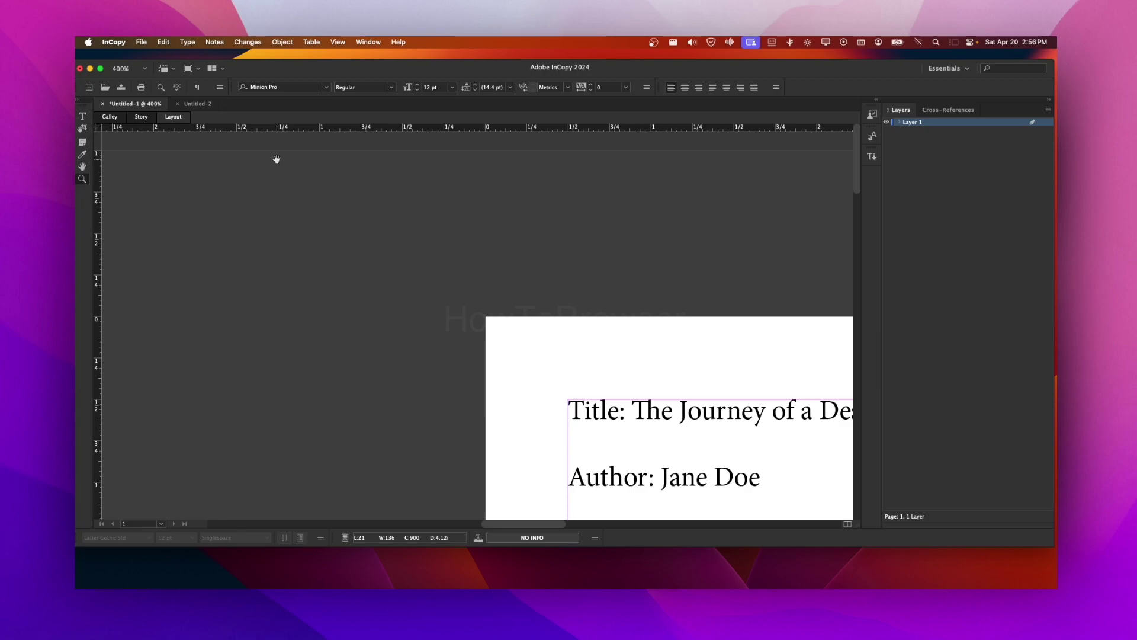
# Browse the Table menu, then expand and collapse the docked icon column a few times.
pyautogui.click(312, 42)
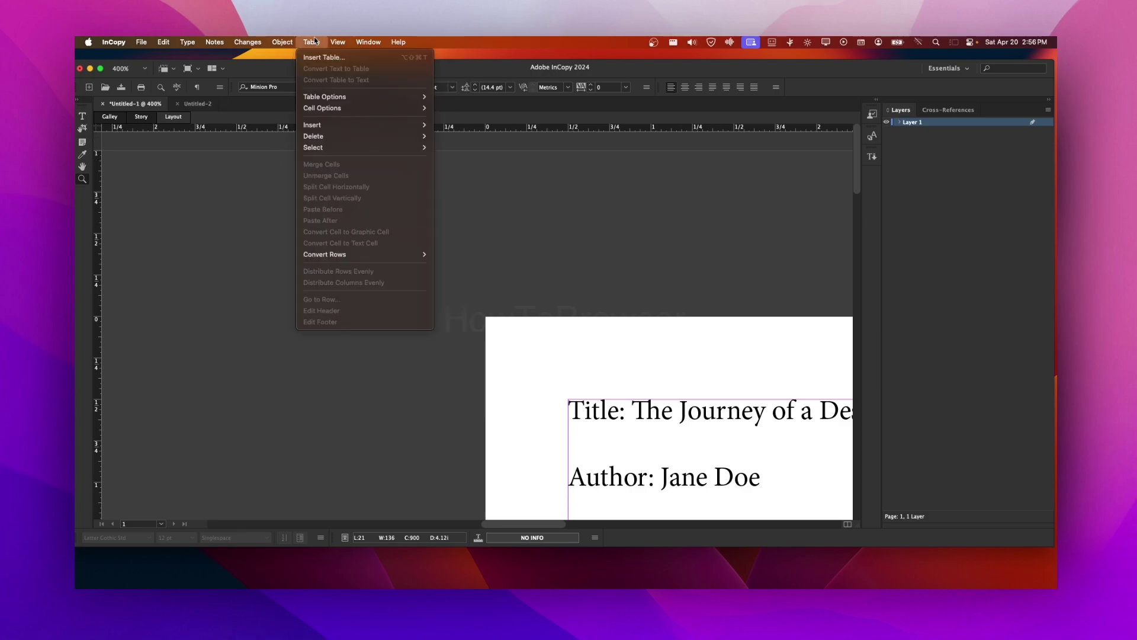
pyautogui.moveTo(295, 41)
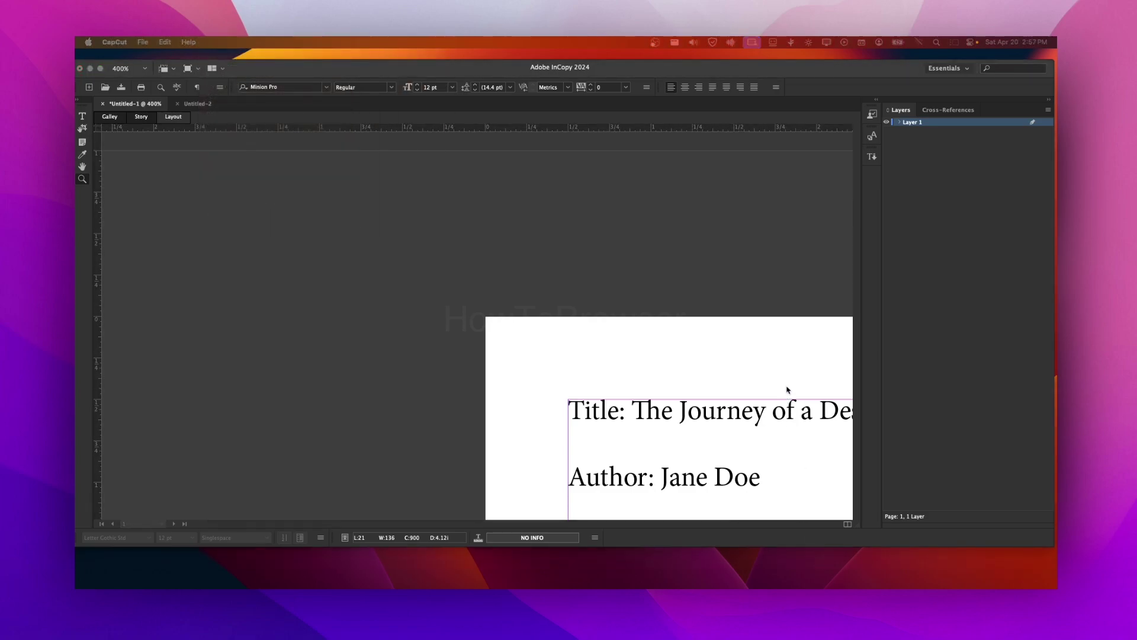
pyautogui.click(874, 145)
pyautogui.click(874, 119)
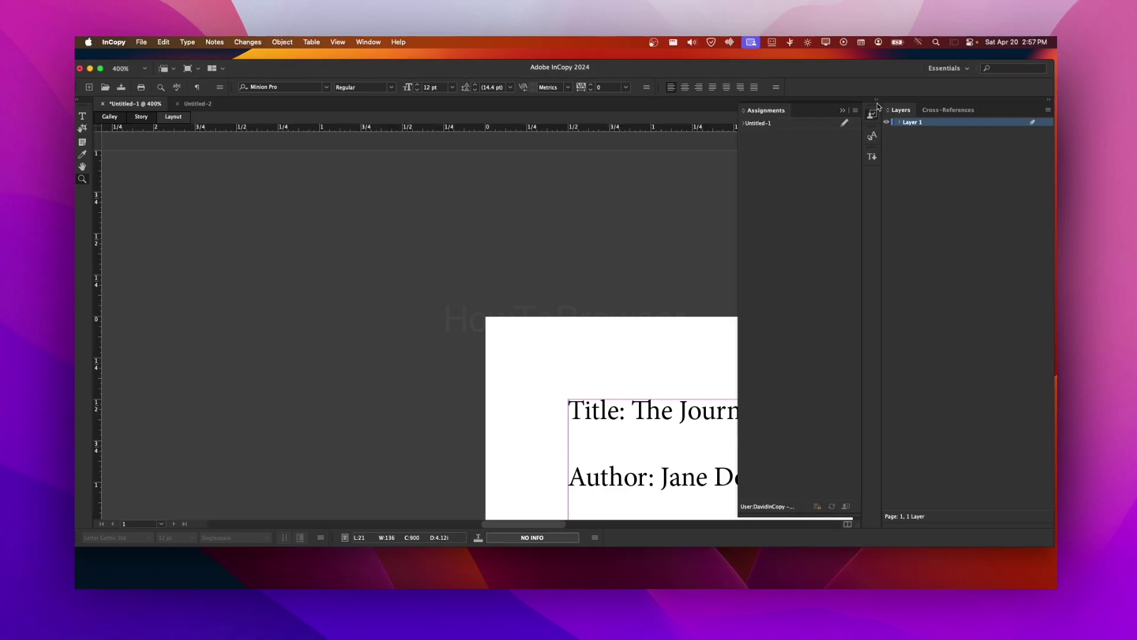
pyautogui.click(877, 101)
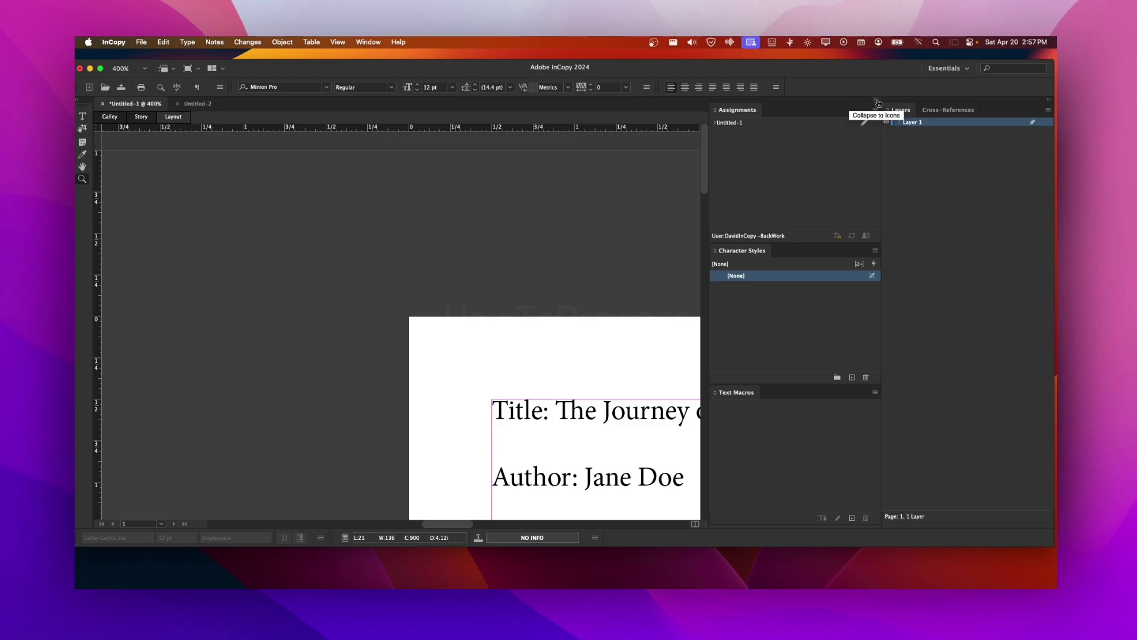
pyautogui.click(877, 101)
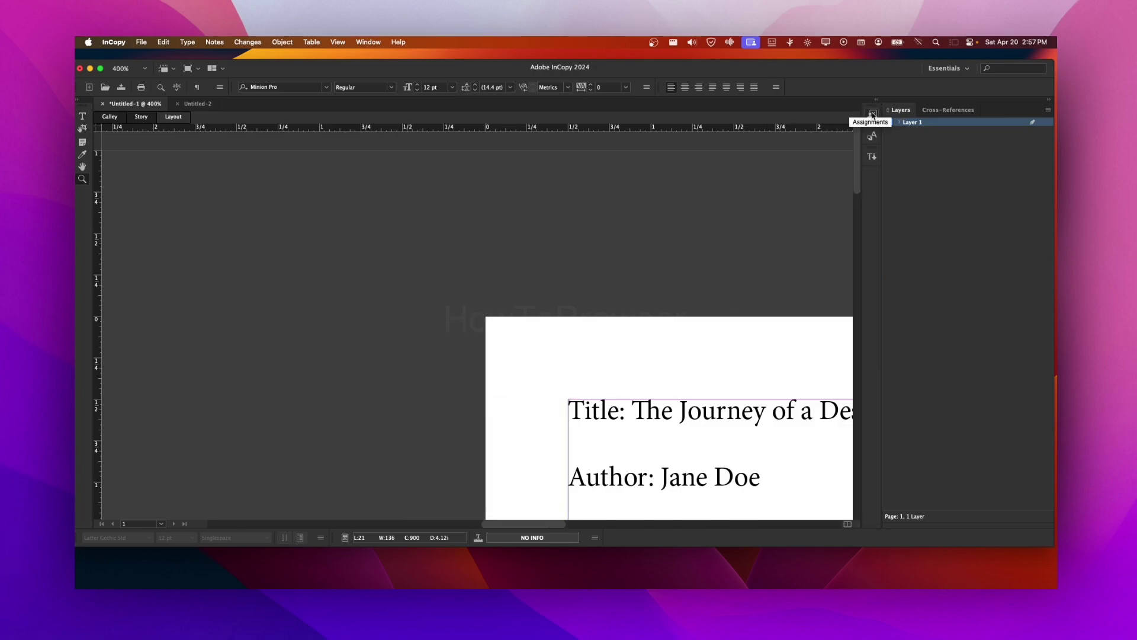
pyautogui.click(879, 102)
pyautogui.click(878, 101)
# Preview Assignments, Character Styles and Text Macros, then pull Character Styles out of the dock.
pyautogui.click(874, 117)
pyautogui.click(872, 136)
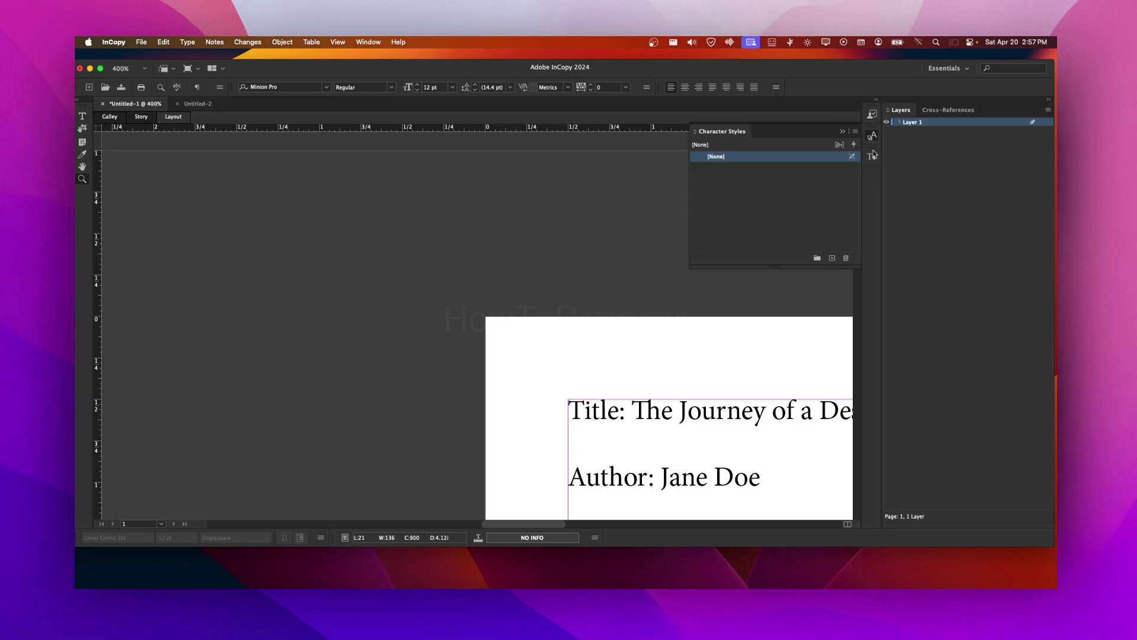
pyautogui.click(873, 156)
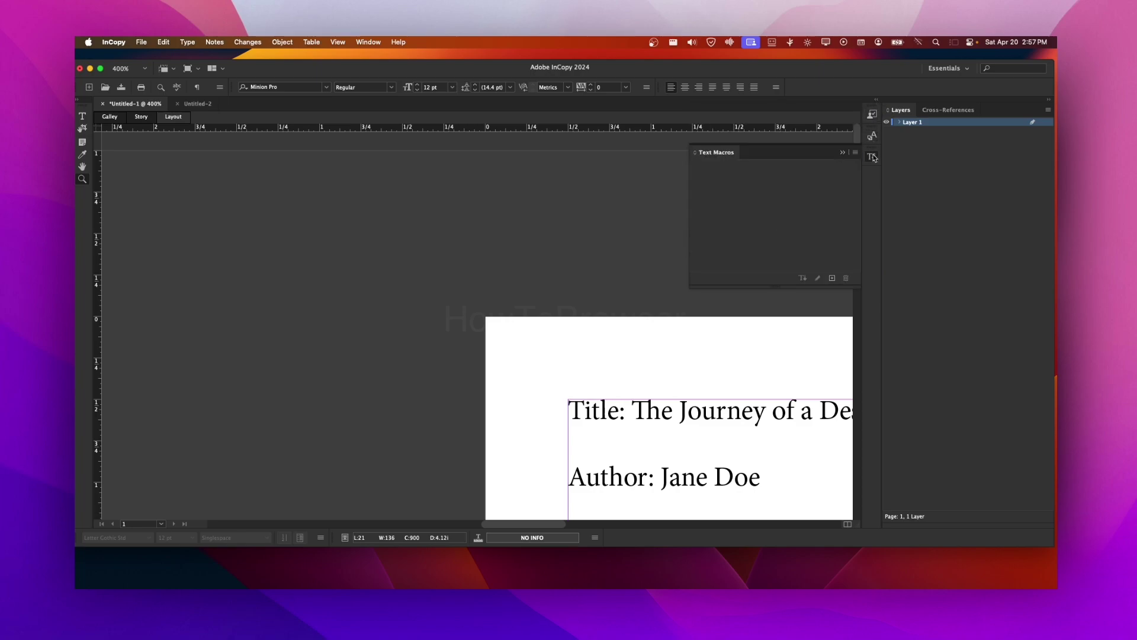
pyautogui.click(873, 136)
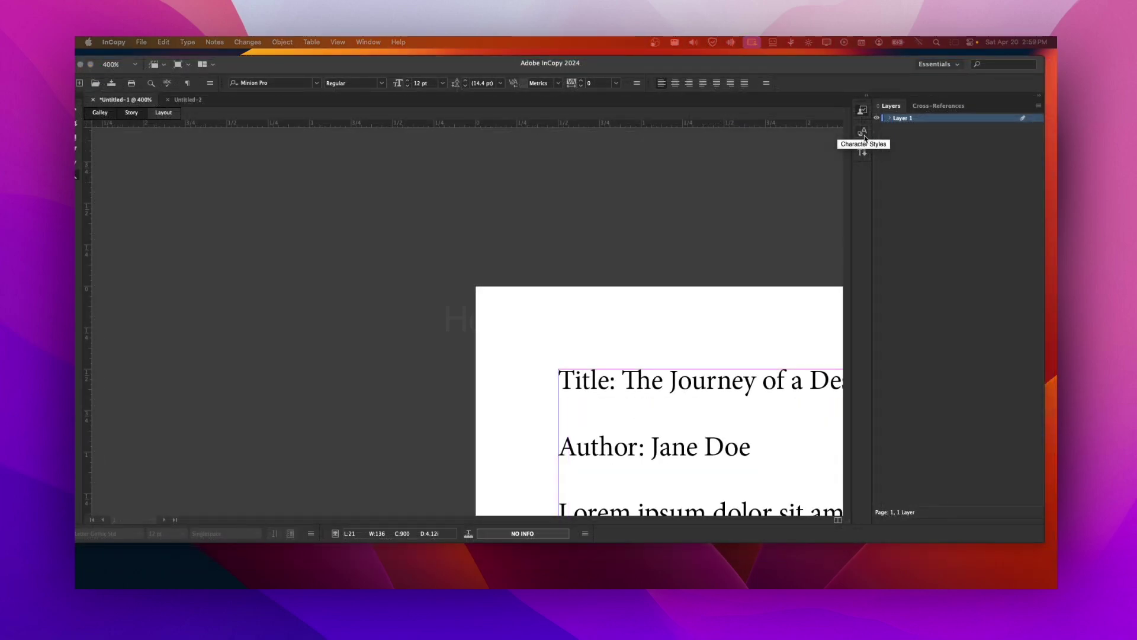
pyautogui.click(863, 110)
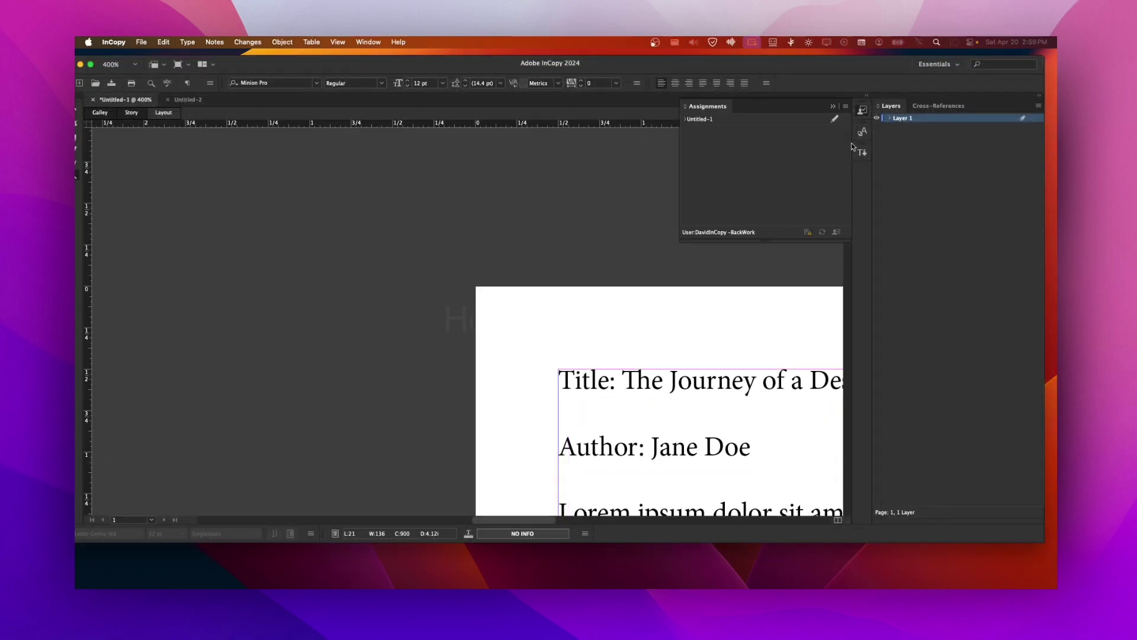
pyautogui.moveTo(866, 138); pyautogui.dragTo(662, 167)
# Close the floating Character Styles and Text Macros panels and zoom the page to 600%.
pyautogui.click(654, 158)
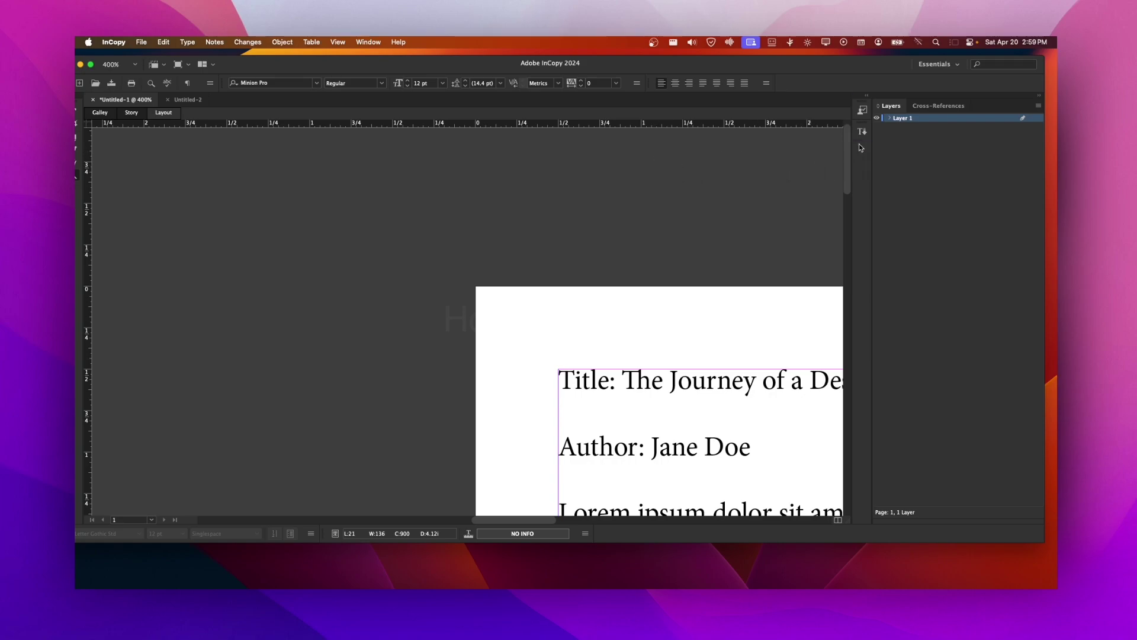
pyautogui.moveTo(863, 131); pyautogui.dragTo(643, 170)
pyautogui.click(643, 159)
pyautogui.press('z')
pyautogui.click(829, 154)
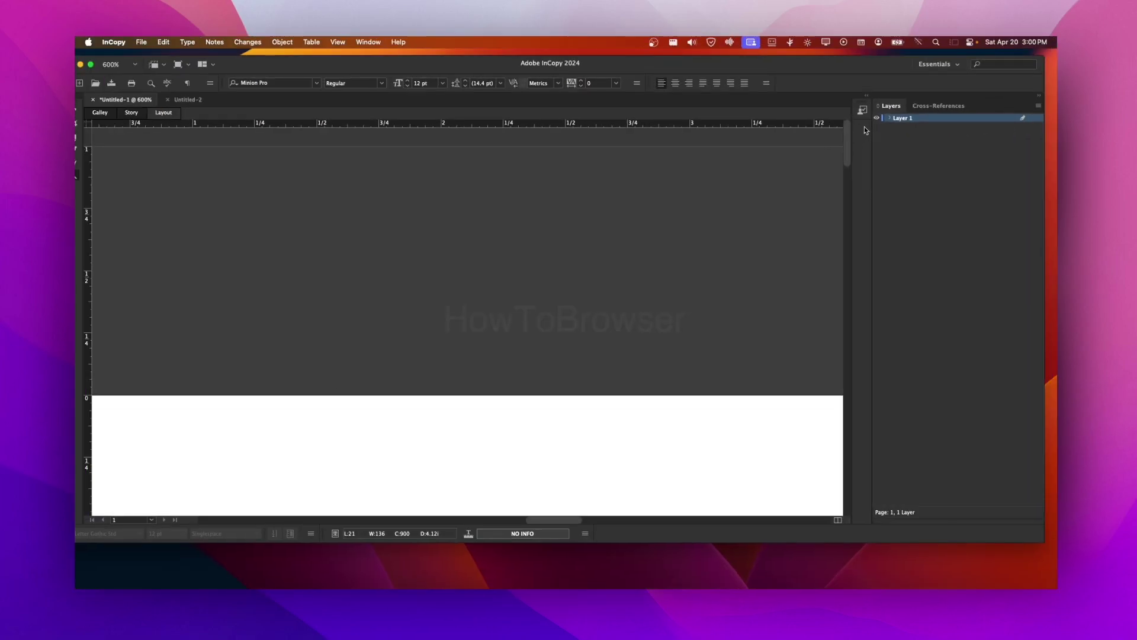
# Redock the Assignments panel beside Layers, adjust its width, and collapse it to an icon.
pyautogui.click(862, 111)
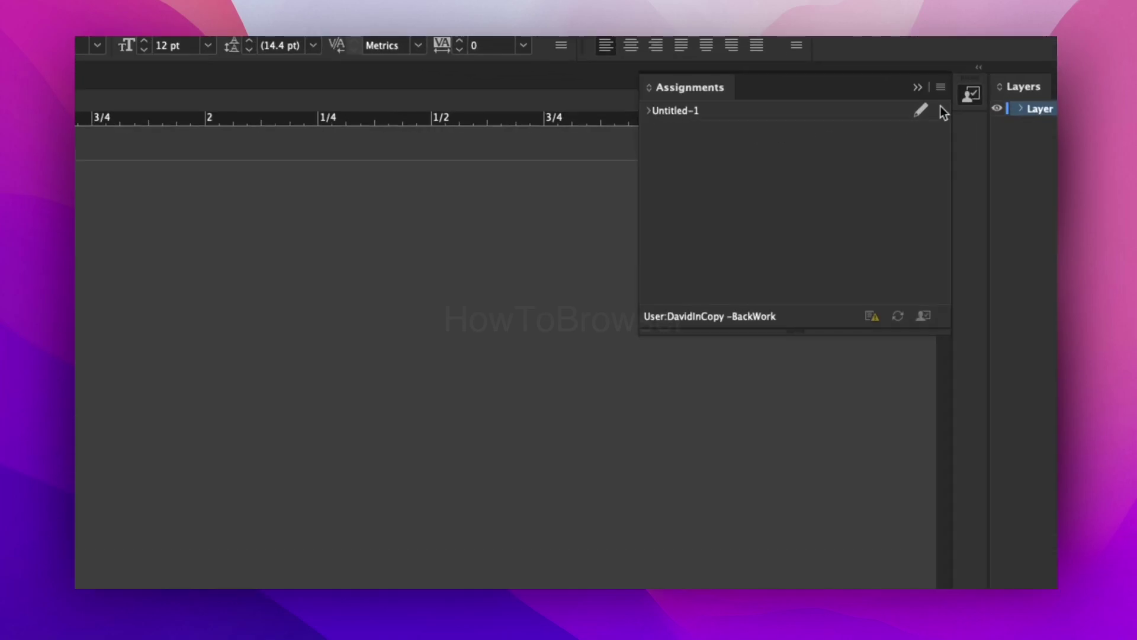
pyautogui.click(941, 88)
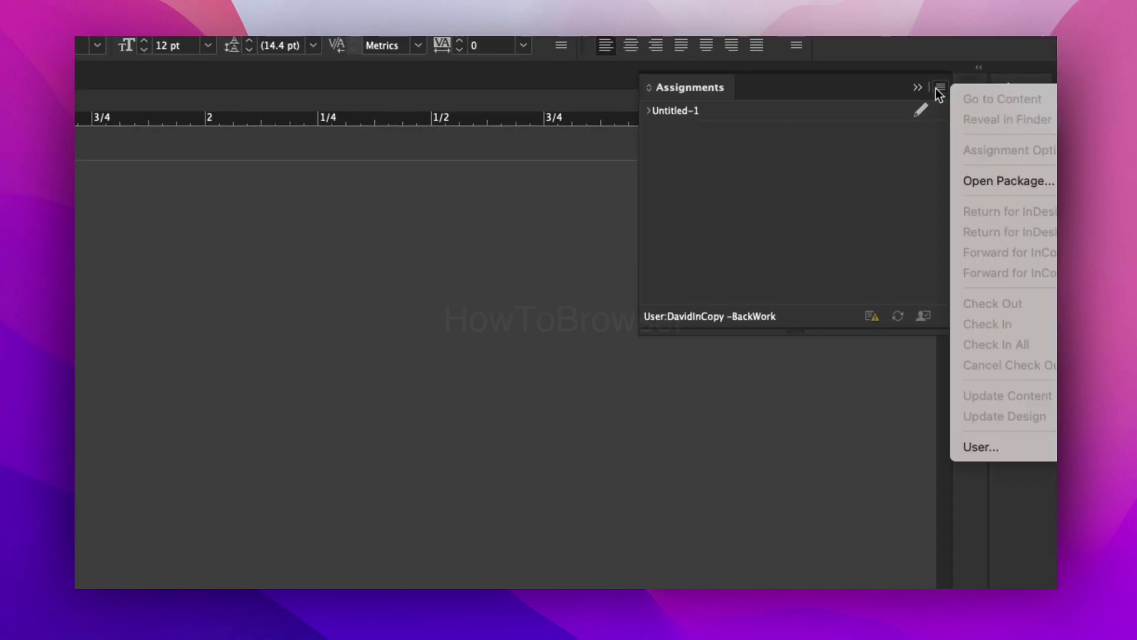
pyautogui.click(941, 89)
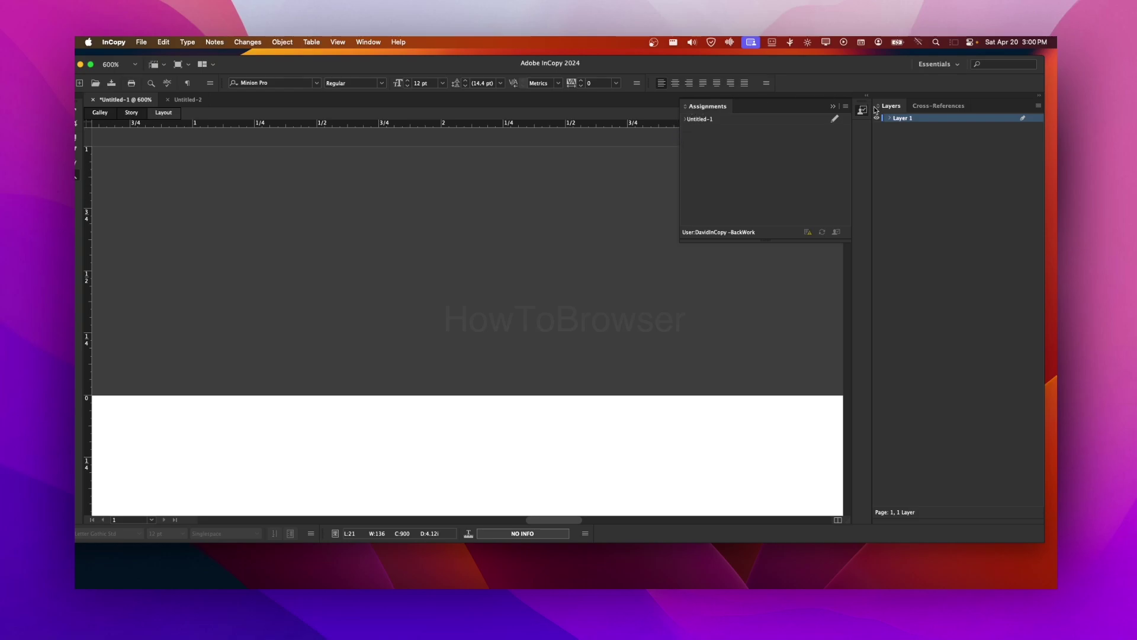
pyautogui.moveTo(866, 112); pyautogui.dragTo(871, 144)
pyautogui.click(639, 135)
pyautogui.moveTo(699, 119); pyautogui.dragTo(749, 120)
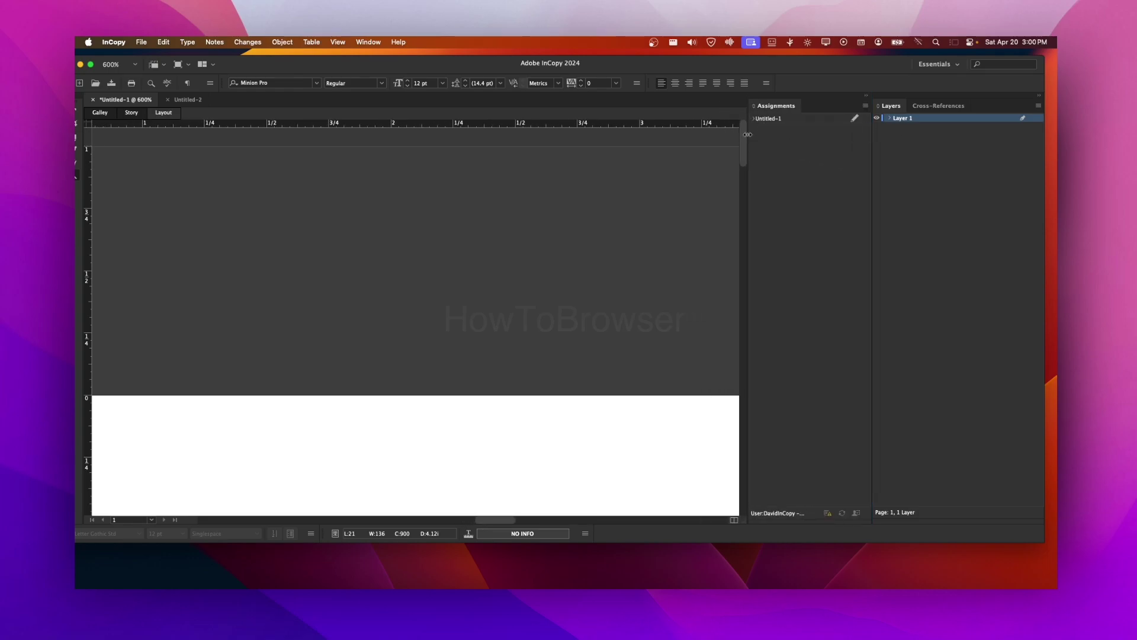
pyautogui.moveTo(872, 135); pyautogui.dragTo(822, 136)
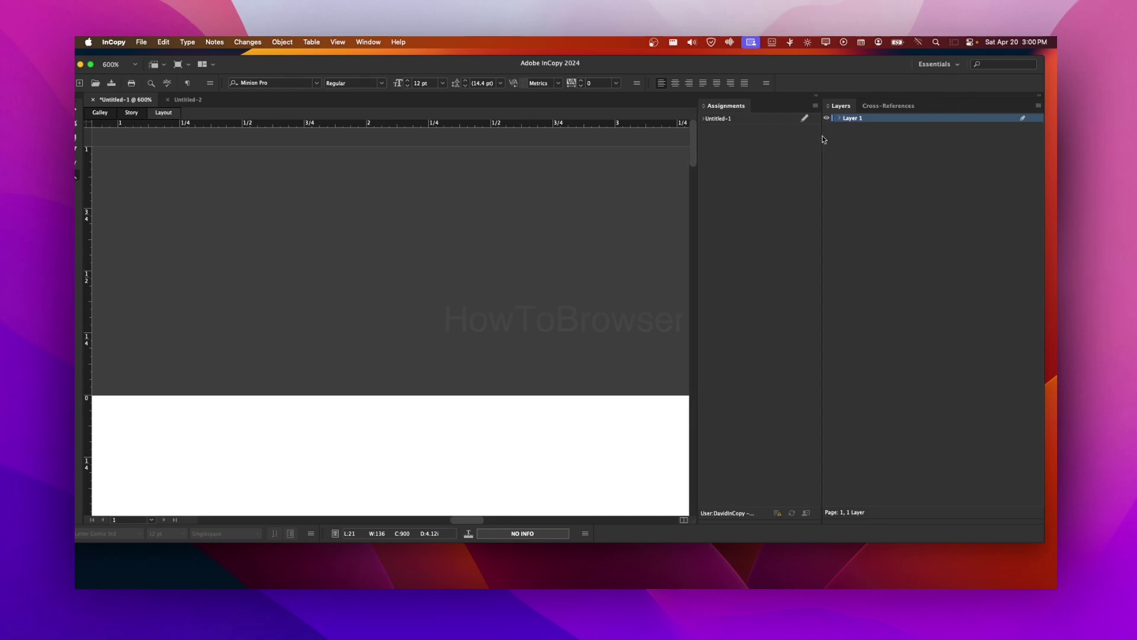
pyautogui.click(817, 101)
# Collapse the right-hand dock to icons and preview the Cross-References and Layers panels.
pyautogui.click(1042, 97)
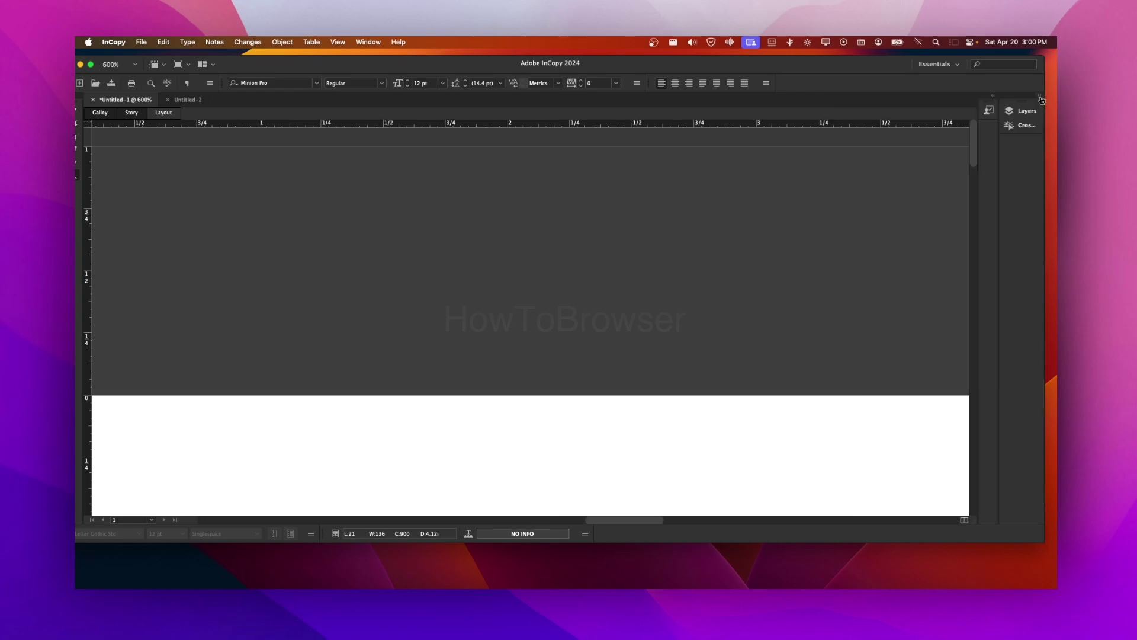
pyautogui.click(1018, 127)
pyautogui.click(1021, 112)
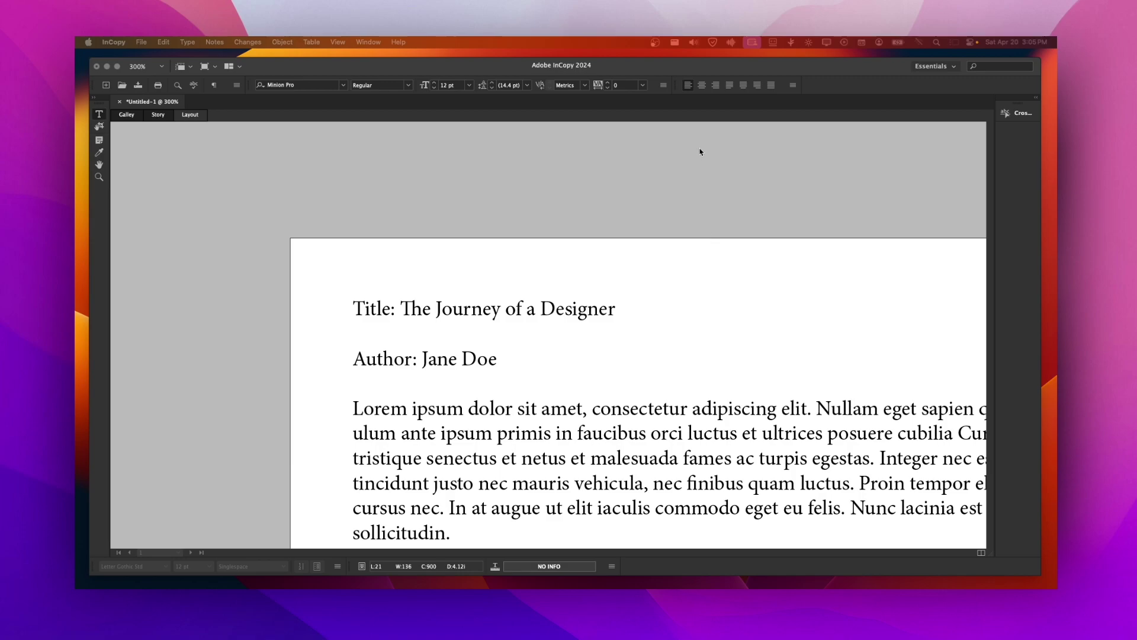
# Switch to the Advanced workspace, try Essentials, then return to Advanced.
pyautogui.click(920, 69)
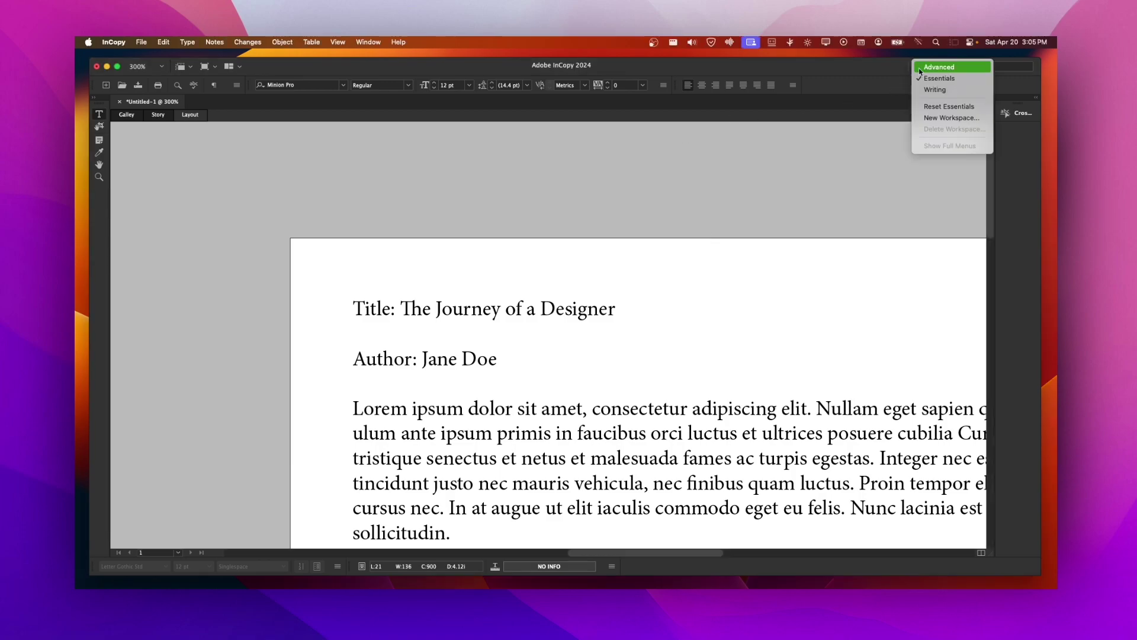
pyautogui.click(916, 71)
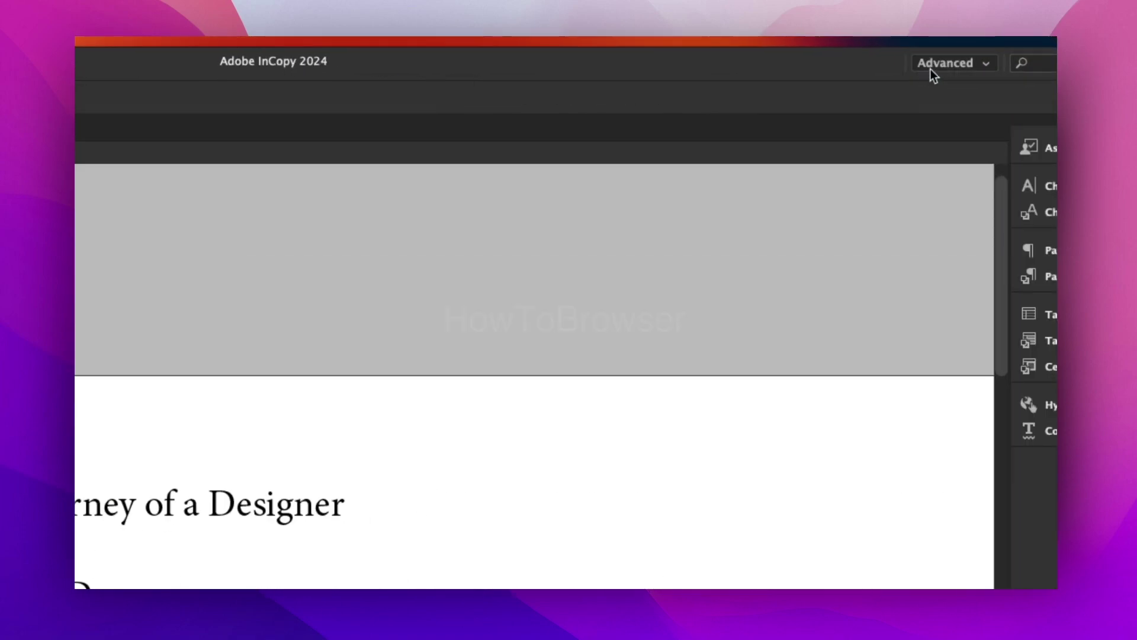
pyautogui.click(925, 70)
pyautogui.click(925, 70)
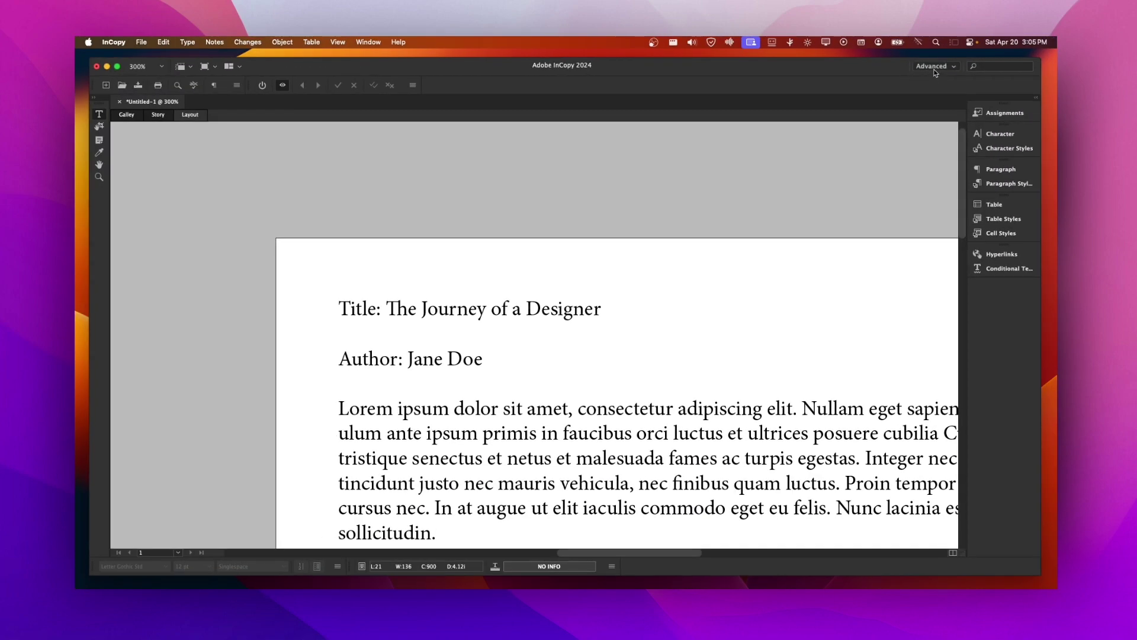
pyautogui.click(936, 73)
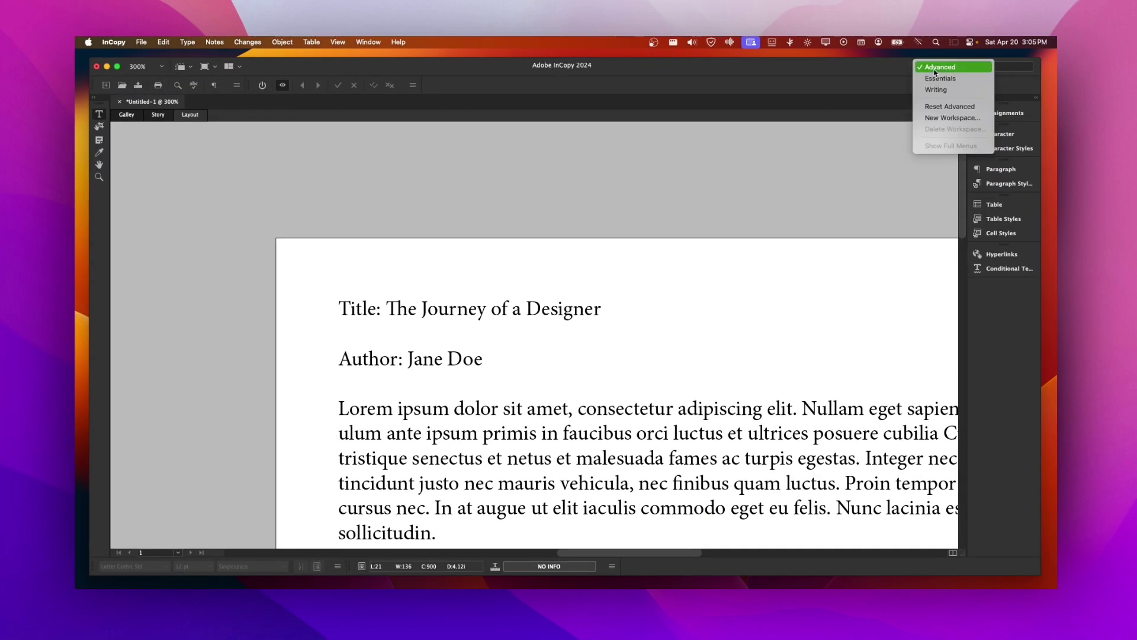
pyautogui.click(938, 76)
pyautogui.click(933, 66)
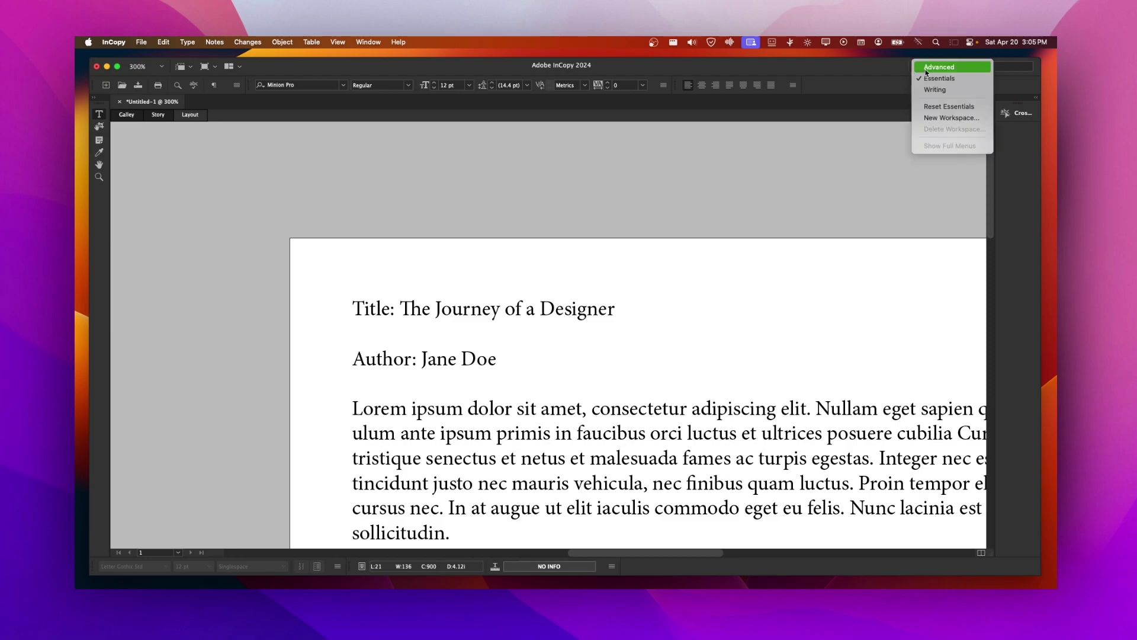
pyautogui.click(924, 71)
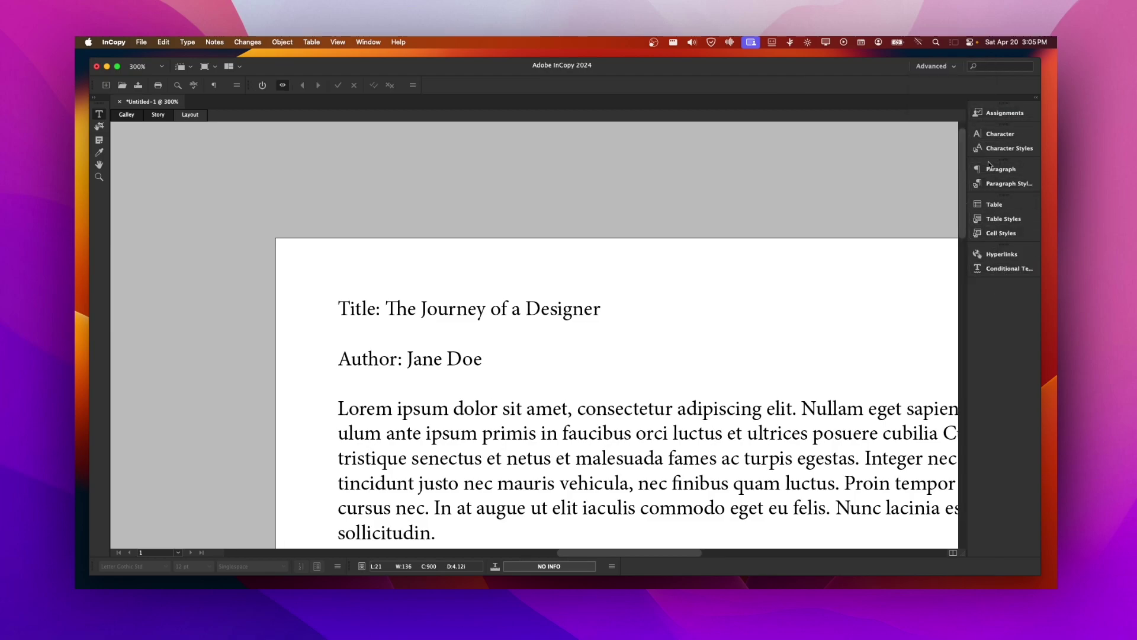
# Preview the docked Paragraph, Character Styles and Assignments panels.
pyautogui.click(1000, 170)
pyautogui.click(1001, 147)
pyautogui.click(996, 113)
pyautogui.click(948, 69)
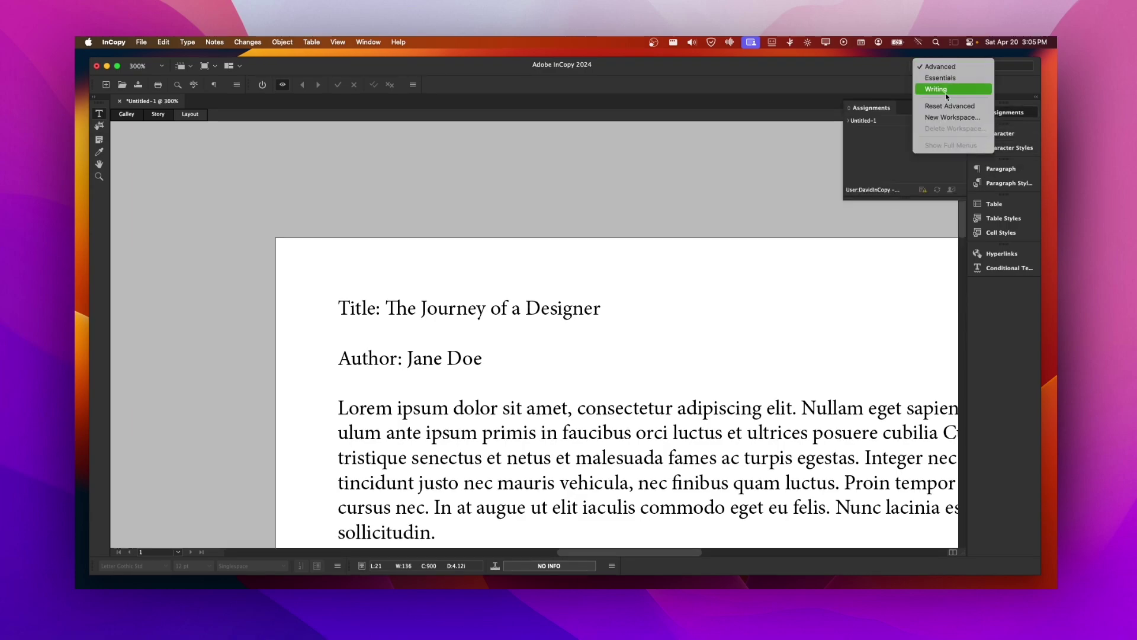
# Switch to the Writing workspace and close its Hyperlinks and Assignments panels.
pyautogui.click(945, 94)
pyautogui.moveTo(1001, 112); pyautogui.dragTo(758, 155)
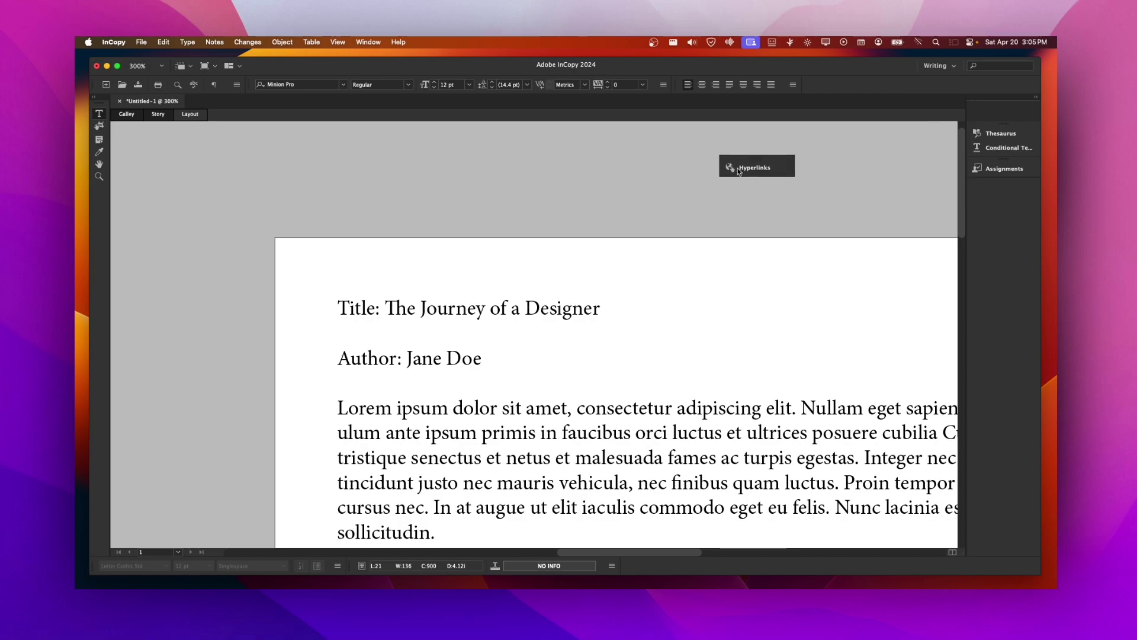
pyautogui.moveTo(1001, 147); pyautogui.dragTo(739, 160)
pyautogui.click(697, 158)
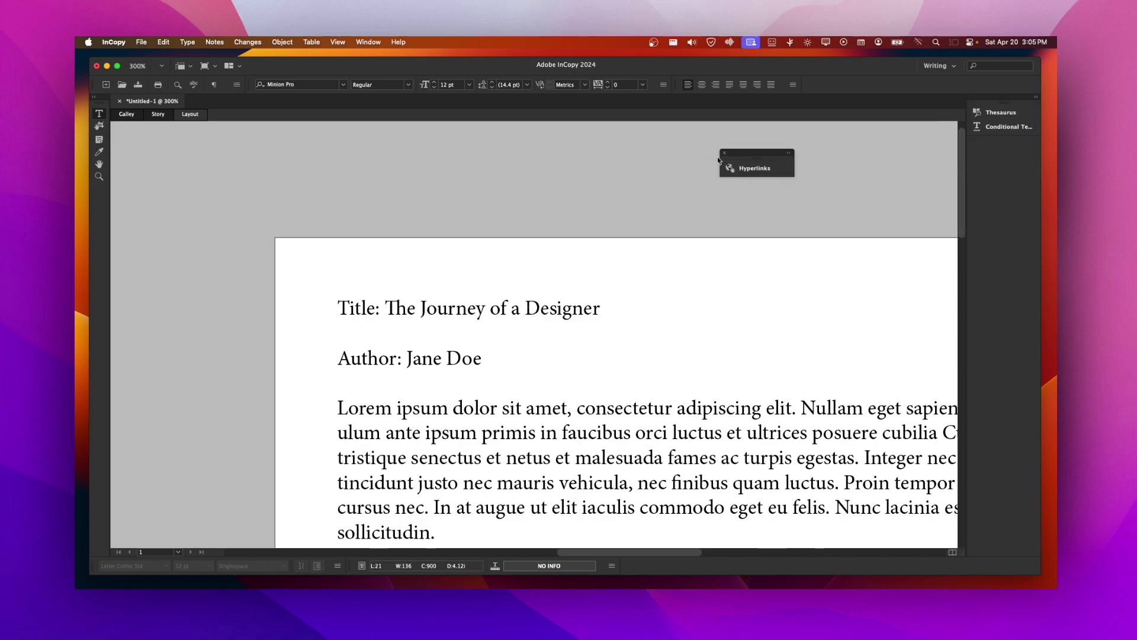
pyautogui.click(724, 153)
pyautogui.click(368, 42)
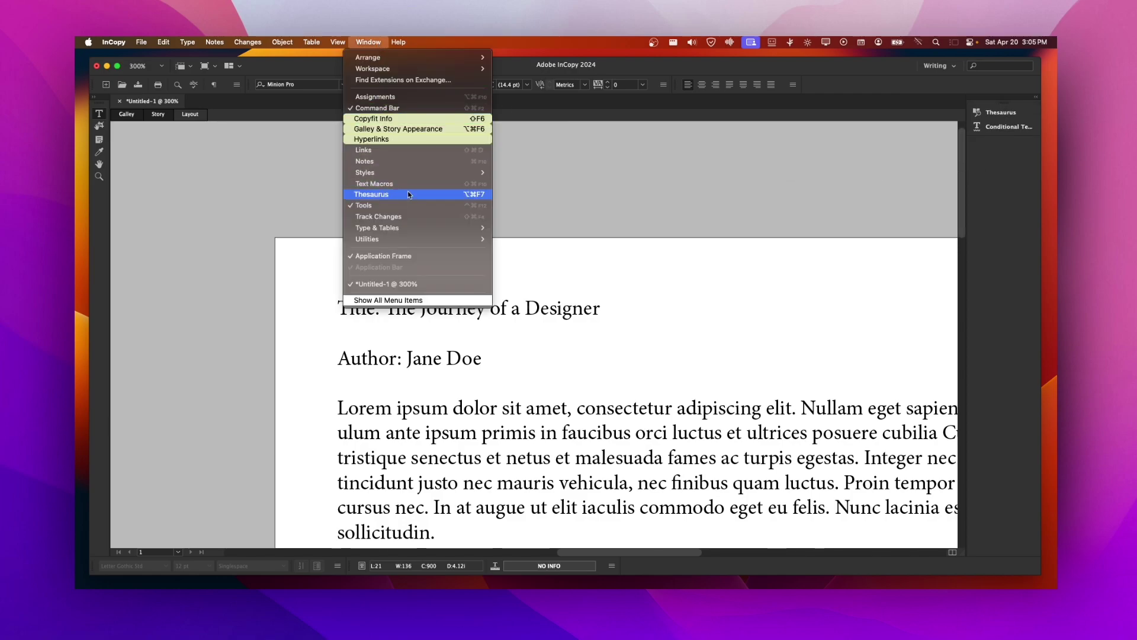
pyautogui.click(866, 63)
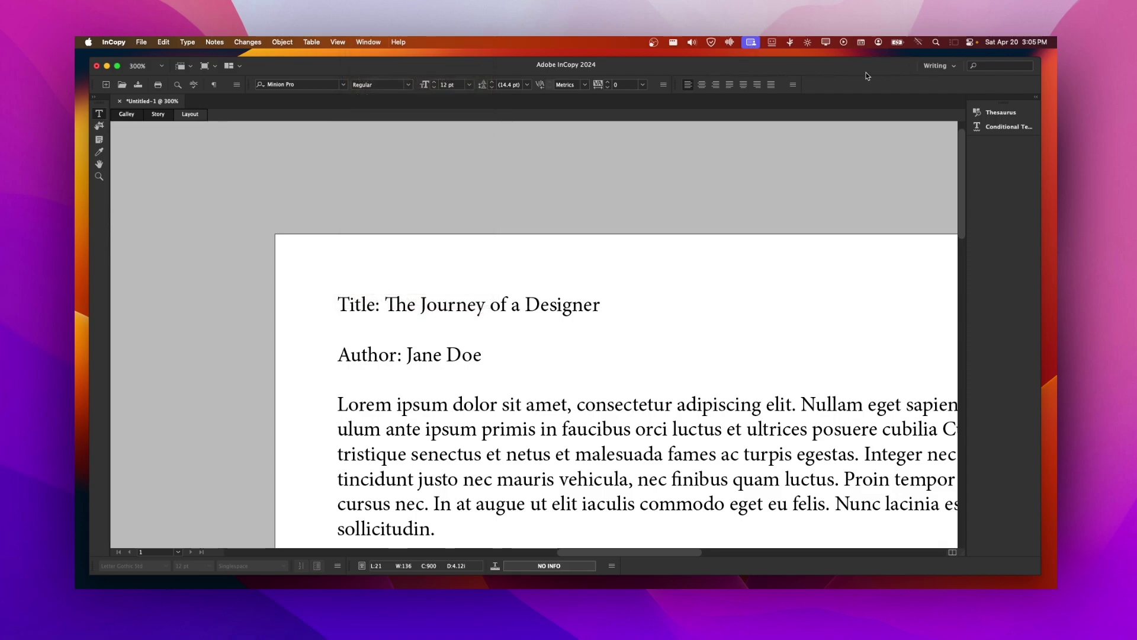
pyautogui.click(939, 66)
# Reset the Writing workspace to its defaults, then cancel the New Workspace dialog.
pyautogui.click(966, 106)
pyautogui.click(942, 66)
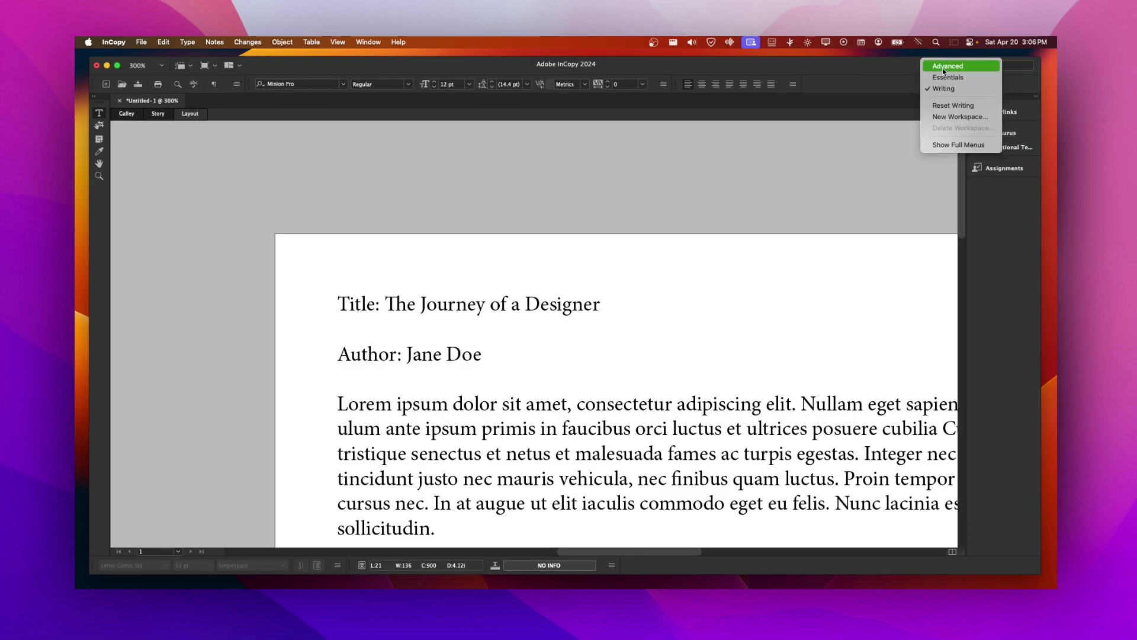
pyautogui.click(954, 119)
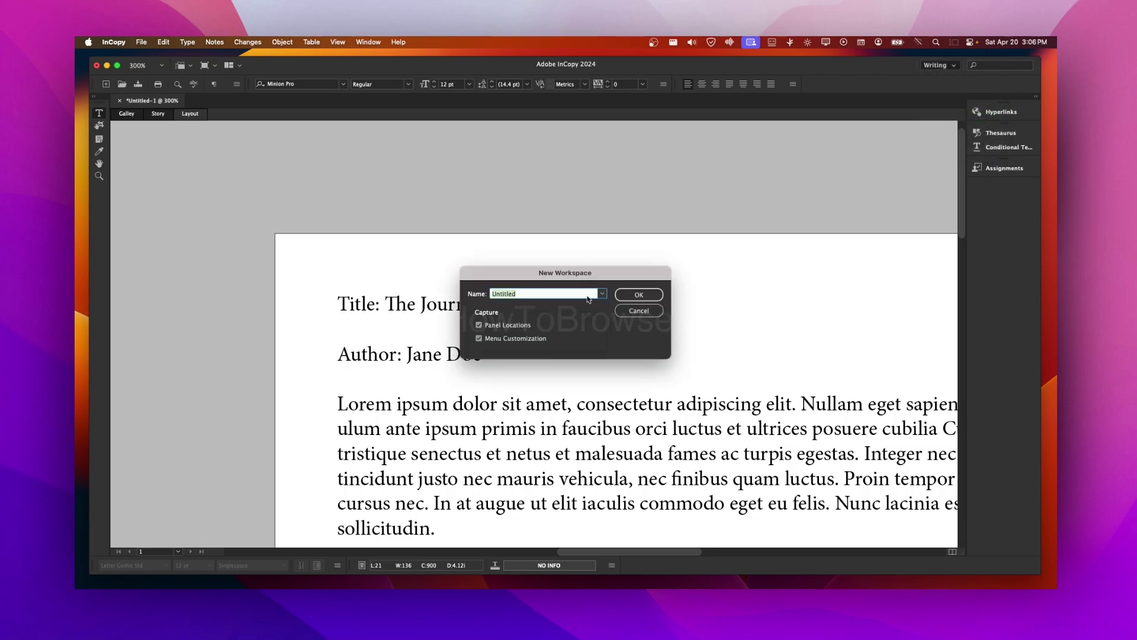
pyautogui.click(621, 311)
# Open the Cross-References panel from Type & Tables and dock it on the right.
pyautogui.click(368, 42)
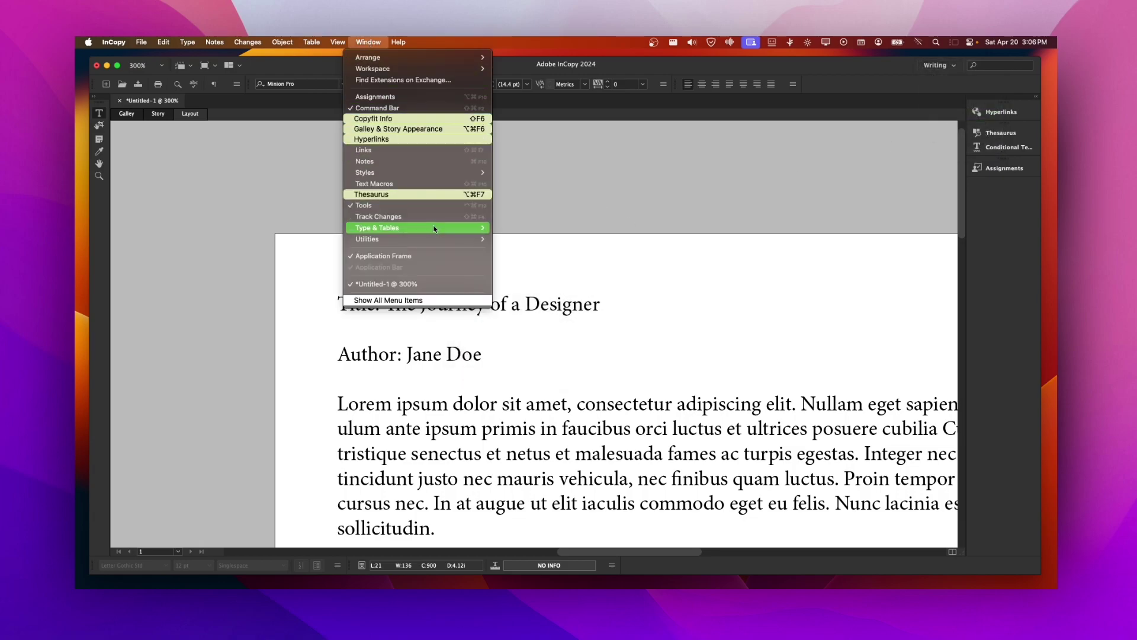
pyautogui.moveTo(469, 227)
pyautogui.click(533, 249)
pyautogui.moveTo(178, 63); pyautogui.dragTo(1000, 188)
pyautogui.click(939, 65)
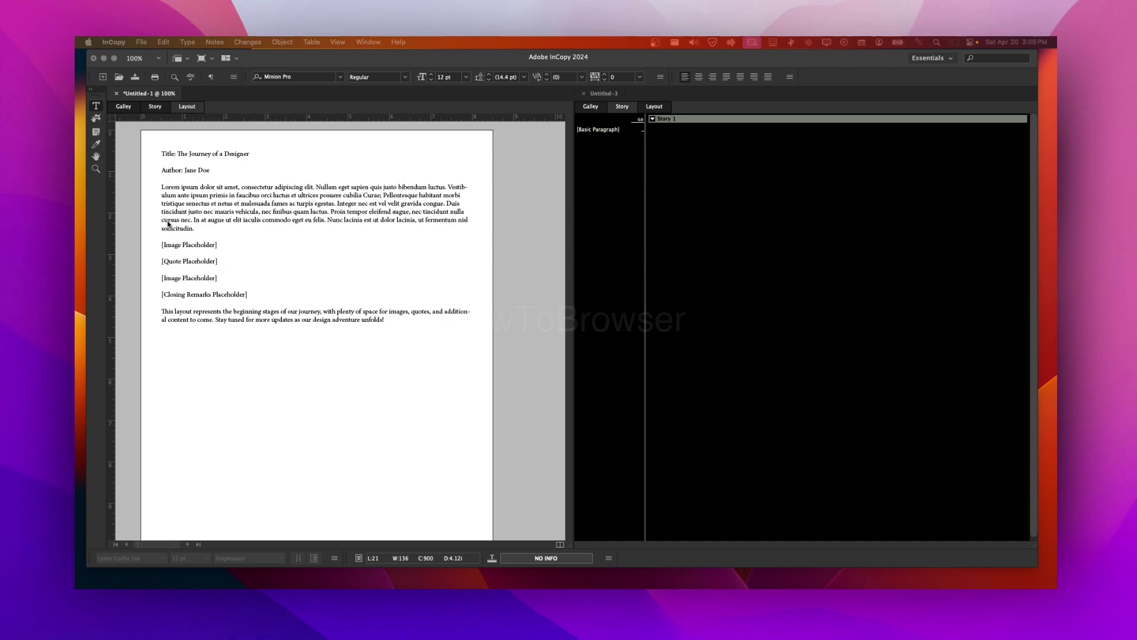
pyautogui.click(95, 169)
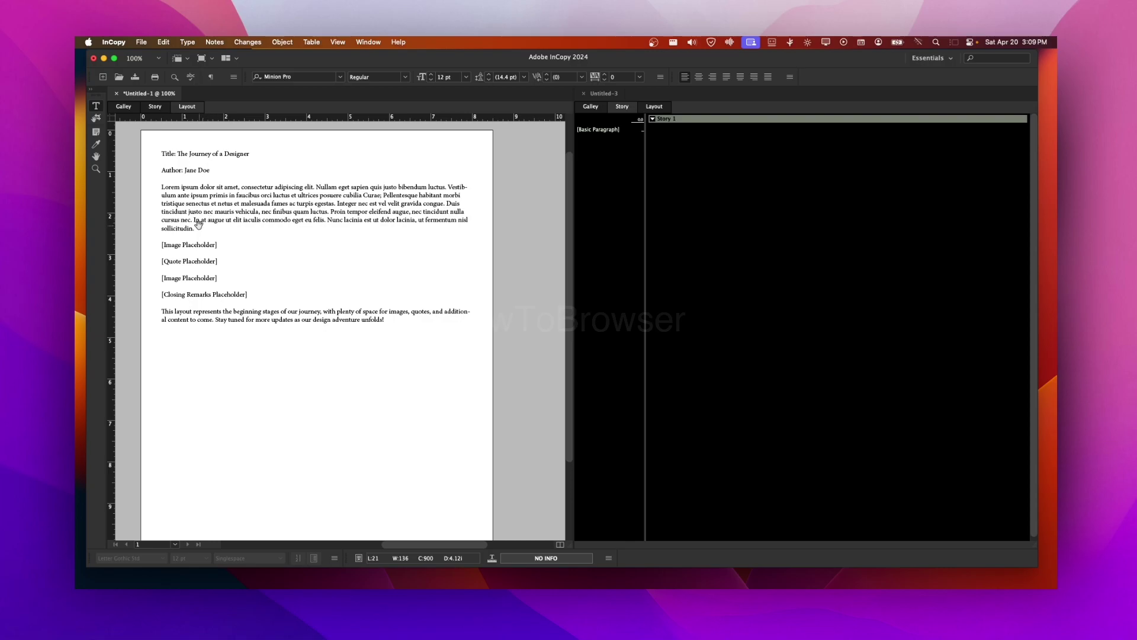
pyautogui.hscroll(1, 198, 224)
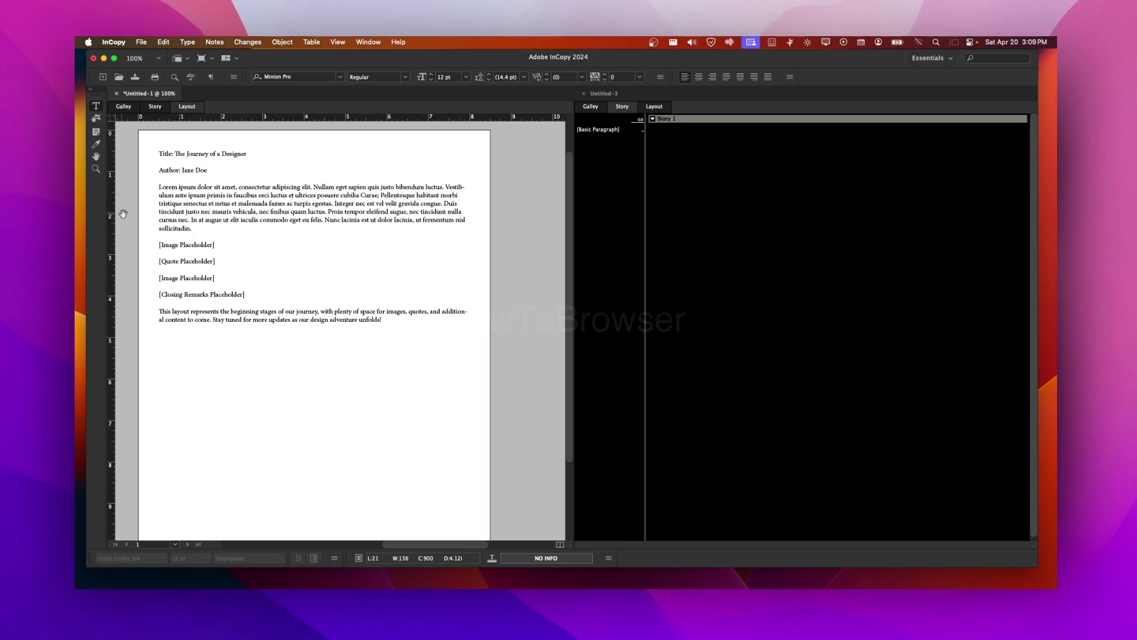
pyautogui.scroll(-3, 124, 214)
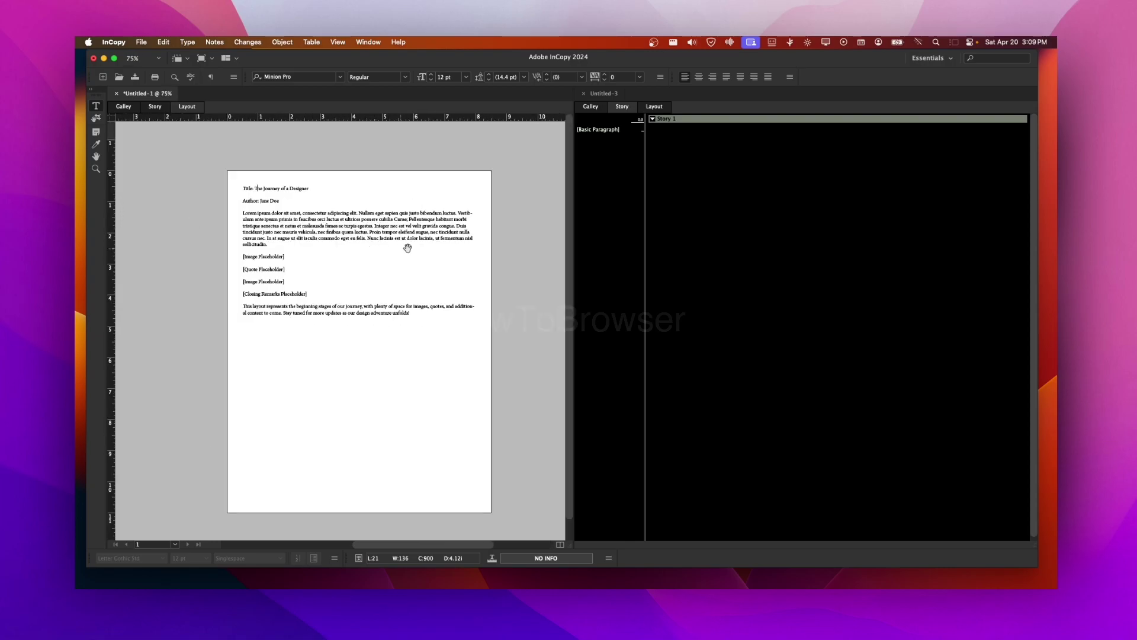
pyautogui.scroll(2, 414, 248)
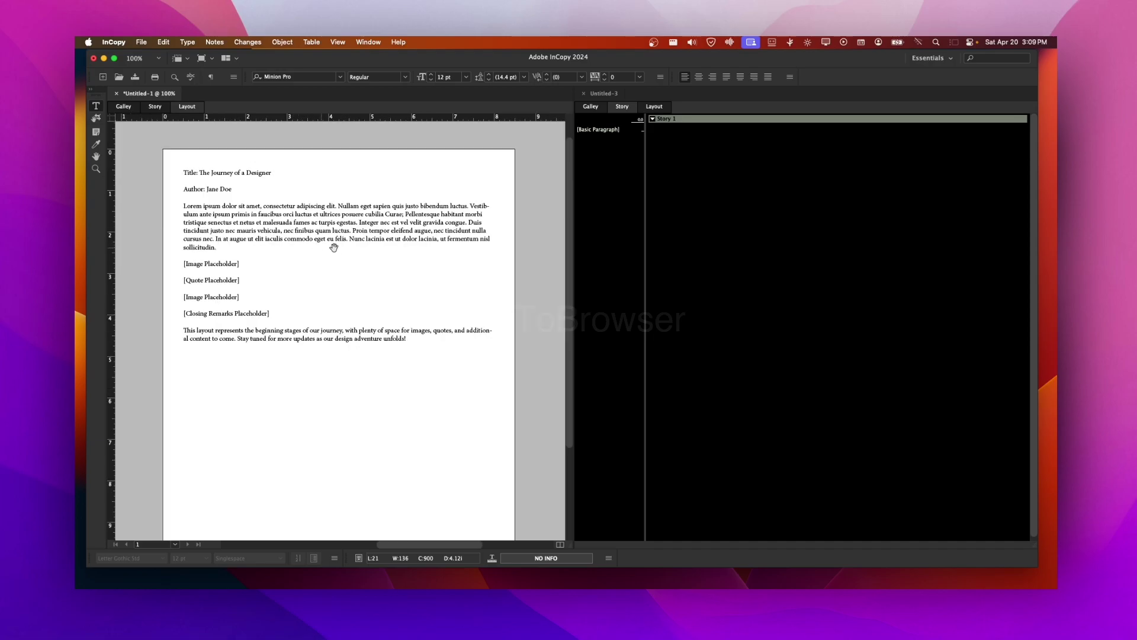
pyautogui.scroll(-2, 339, 248)
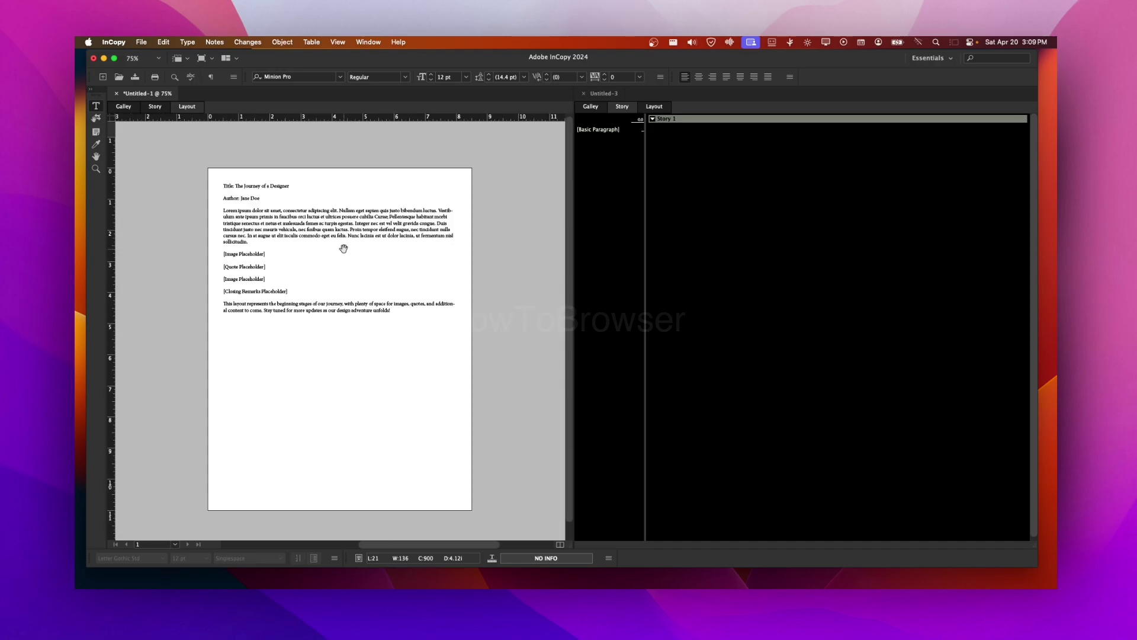
pyautogui.scroll(2, 344, 248)
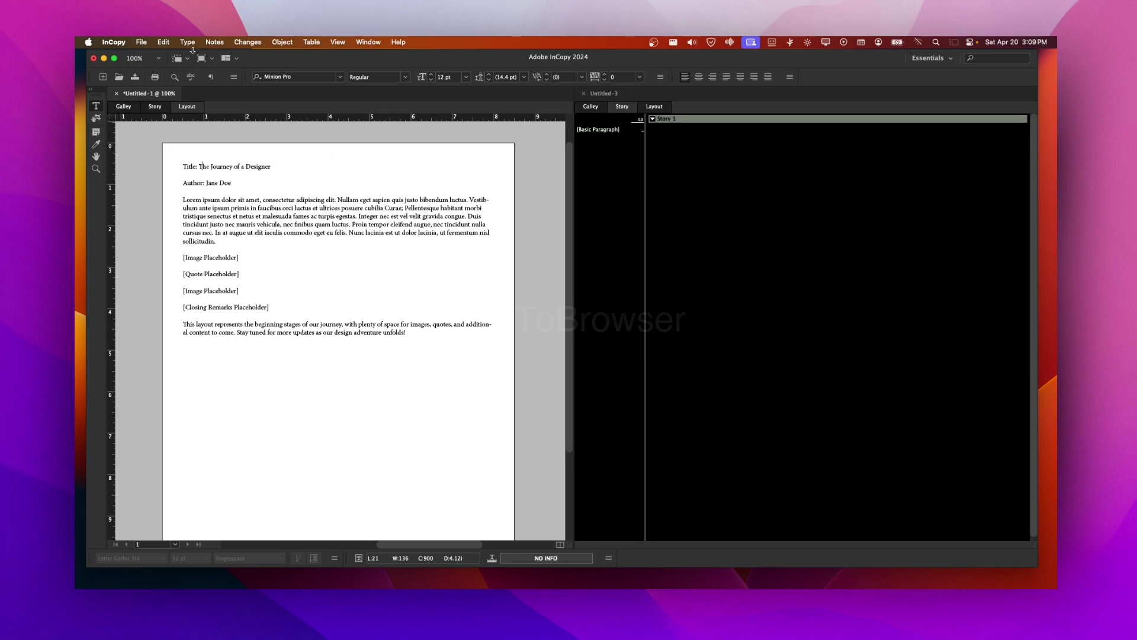
# Open the Character Styles and Paragraph Styles panels from the Type menu.
pyautogui.click(188, 42)
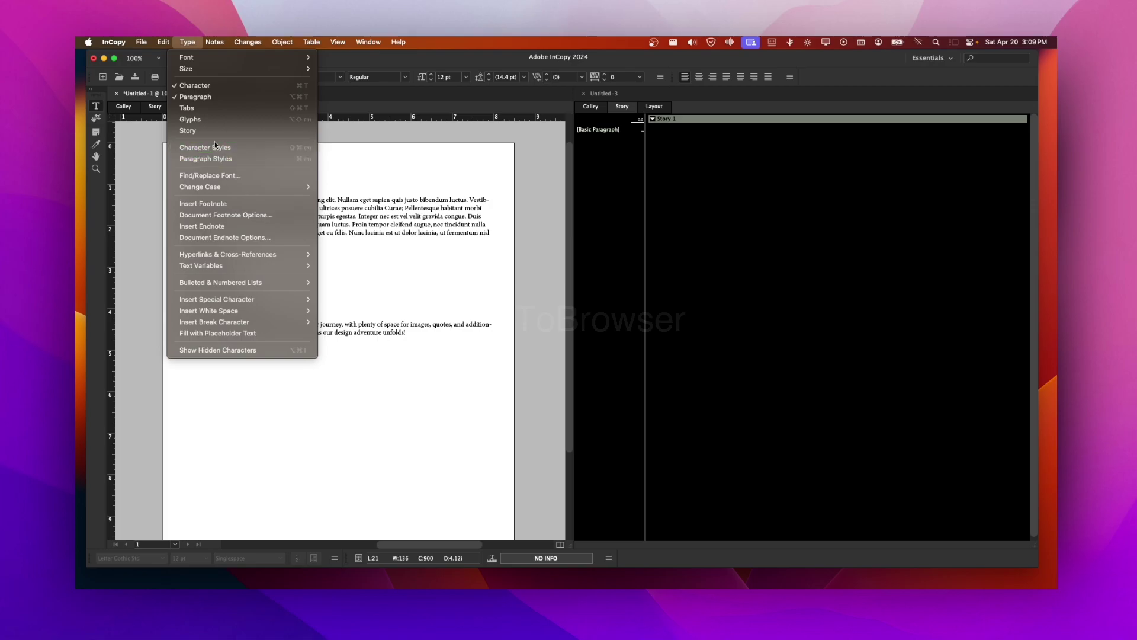
pyautogui.click(189, 42)
pyautogui.click(189, 42)
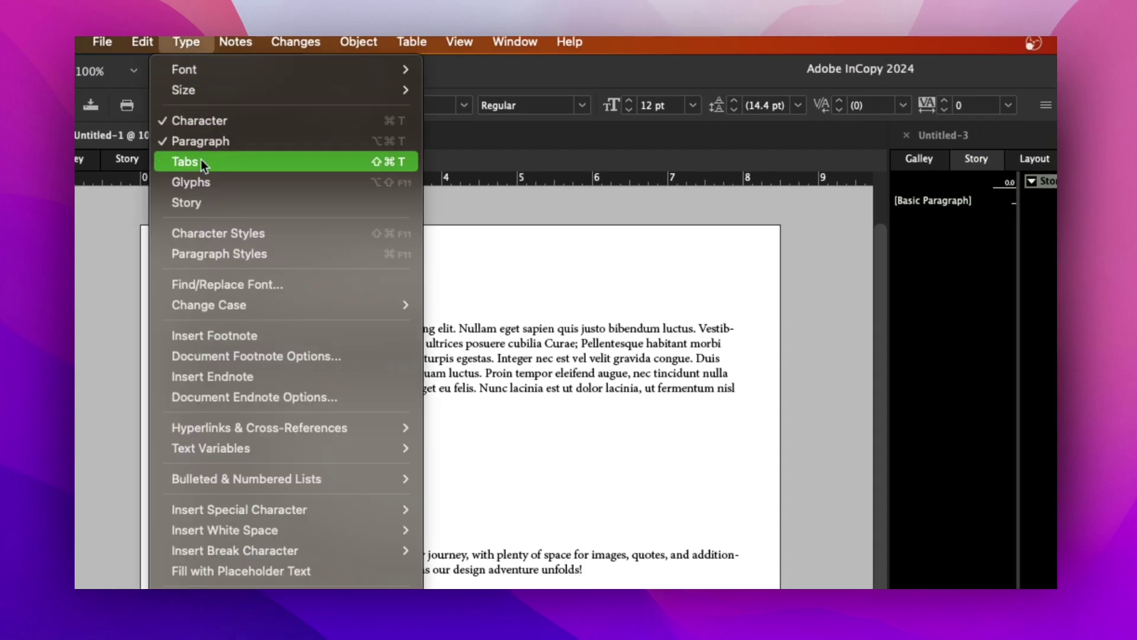
pyautogui.click(214, 237)
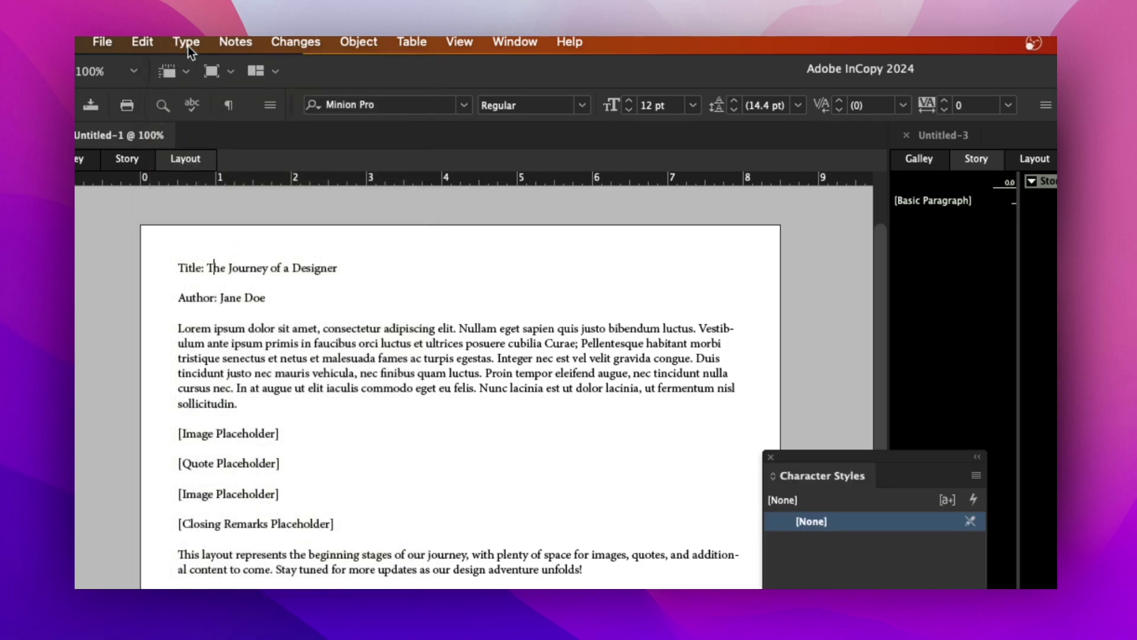
pyautogui.click(188, 47)
pyautogui.click(206, 254)
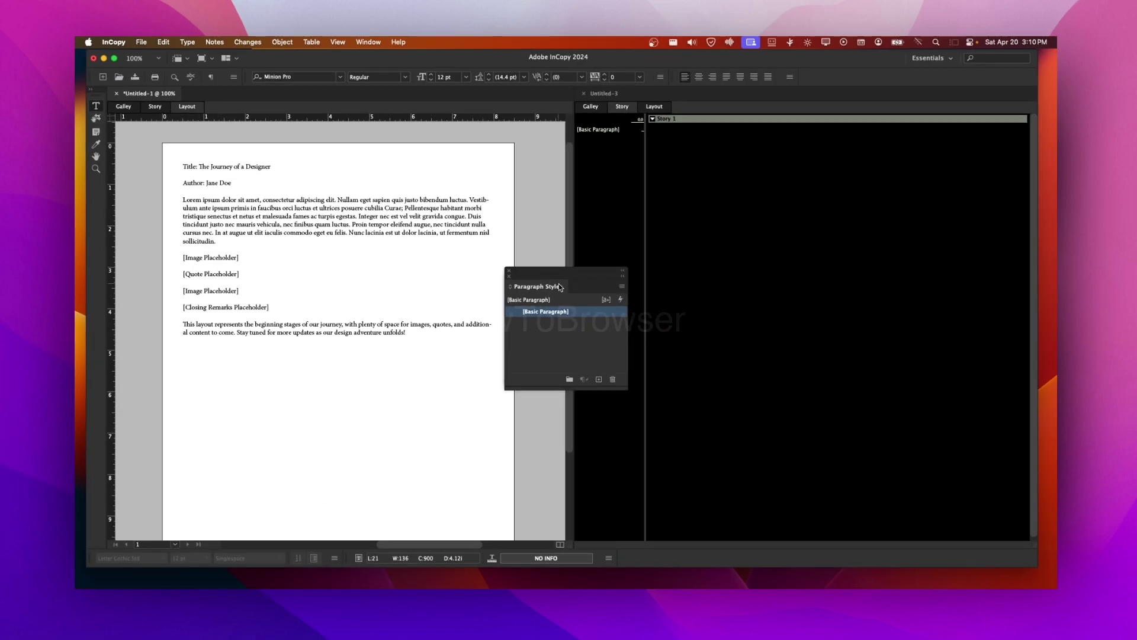
# Collapse the styles panel group to icons and dock it in the right-hand dock.
pyautogui.moveTo(560, 288); pyautogui.dragTo(419, 291)
pyautogui.moveTo(513, 287); pyautogui.dragTo(439, 292)
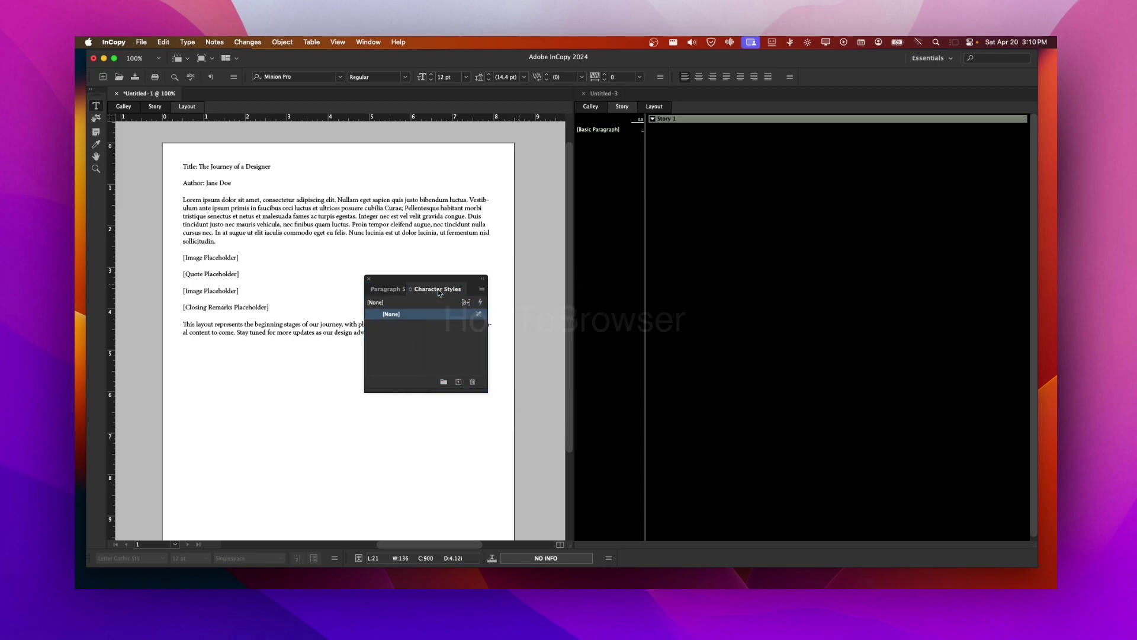
pyautogui.click(382, 289)
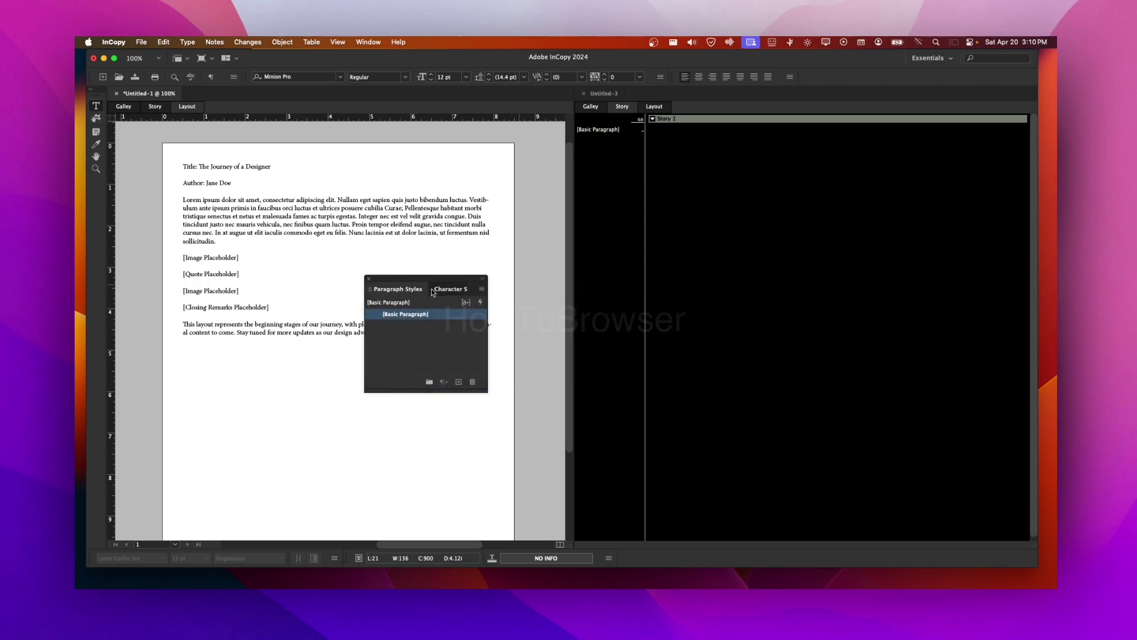
pyautogui.click(482, 278)
pyautogui.moveTo(432, 283); pyautogui.dragTo(1008, 105)
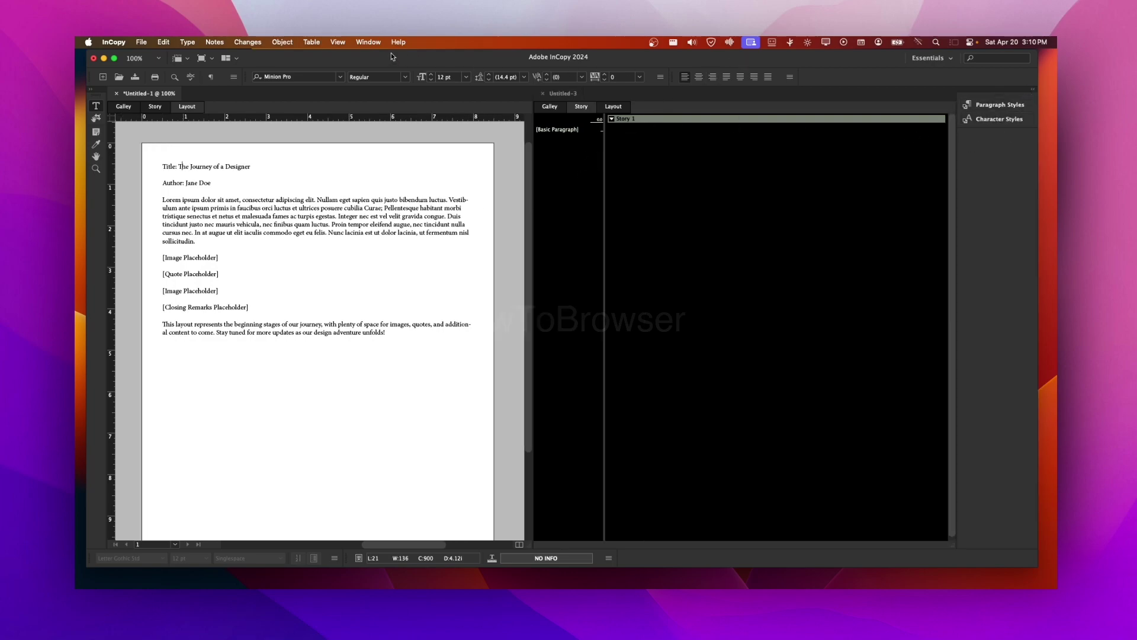
# Save the current panel layout as a new workspace named 'My workspace'.
pyautogui.click(368, 42)
pyautogui.moveTo(415, 68)
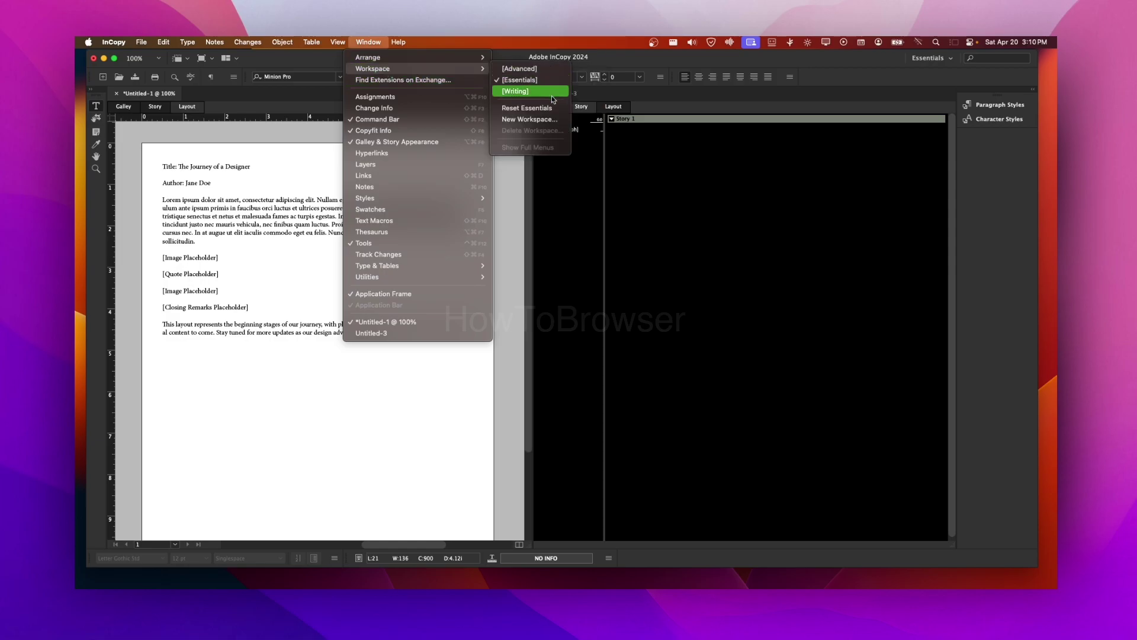
pyautogui.click(530, 120)
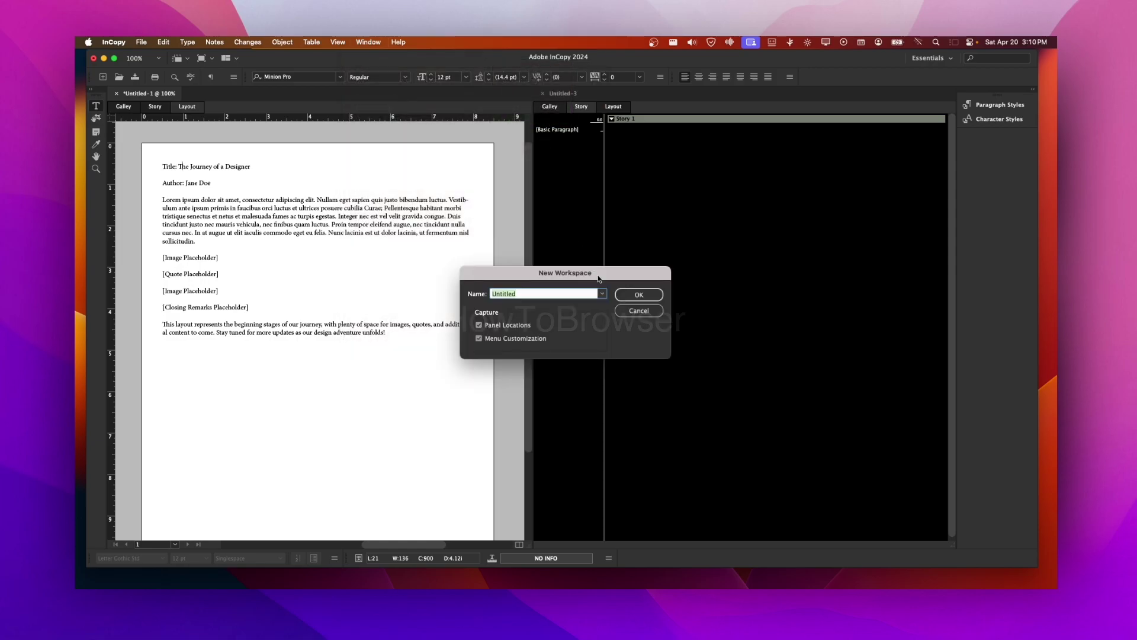
pyautogui.write('My workspace')
pyautogui.click(642, 290)
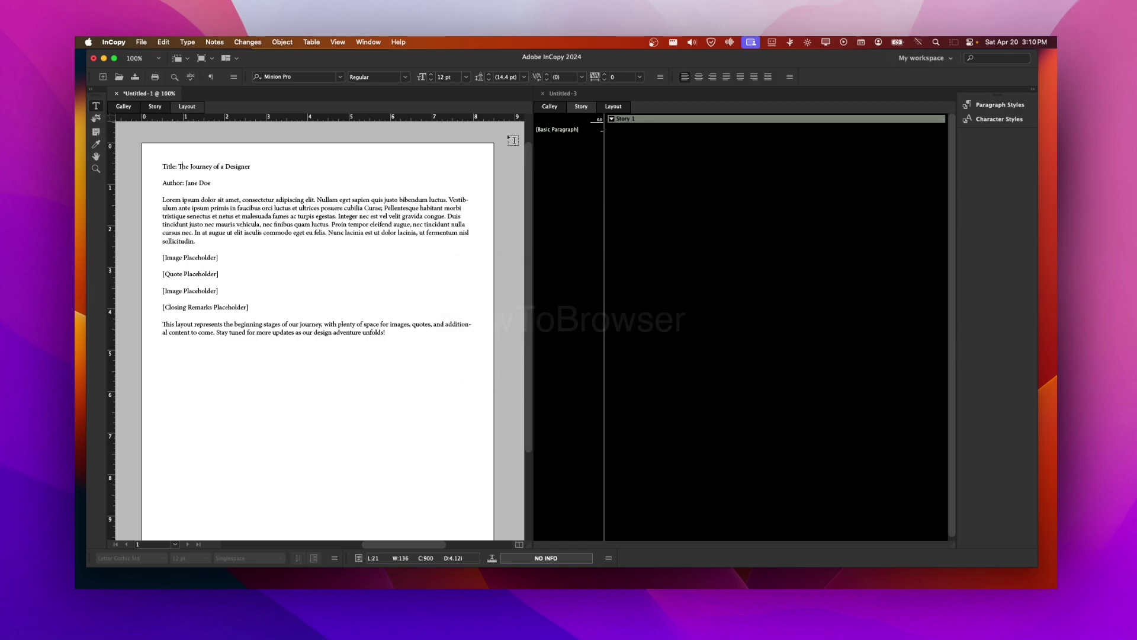
# Select My workspace as the active workspace from the workspace list.
pyautogui.click(362, 43)
pyautogui.click(915, 59)
pyautogui.click(915, 58)
pyautogui.click(917, 69)
pyautogui.click(918, 59)
pyautogui.click(924, 65)
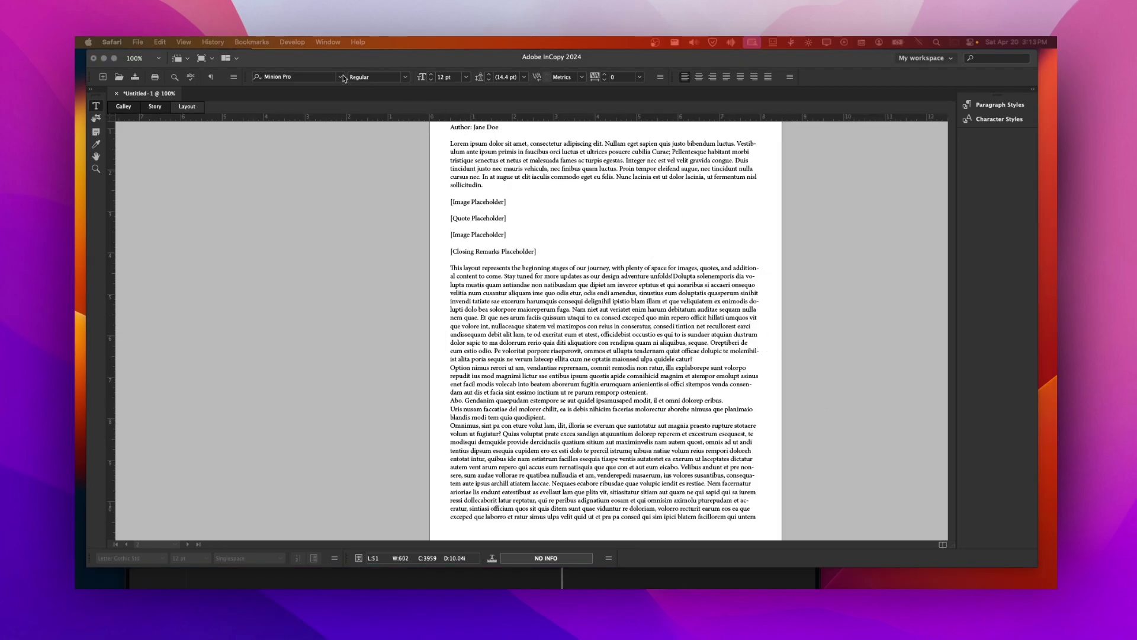
# Bring InCopy back to the front and open the Glyphs panel from Type & Tables.
pyautogui.click(327, 42)
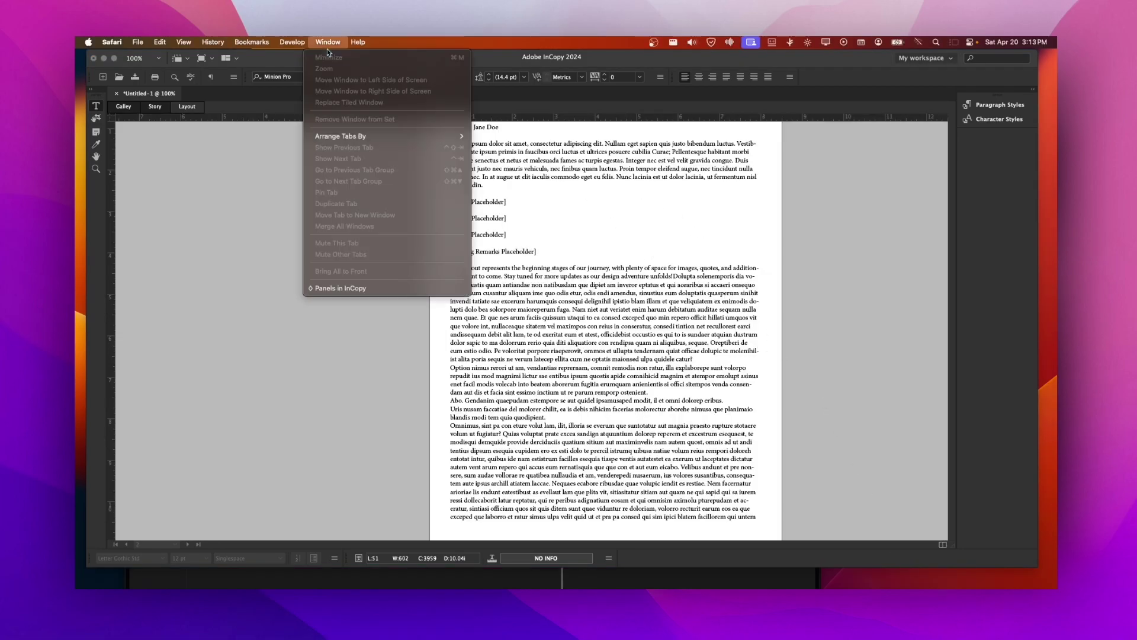
pyautogui.click(483, 66)
pyautogui.click(369, 42)
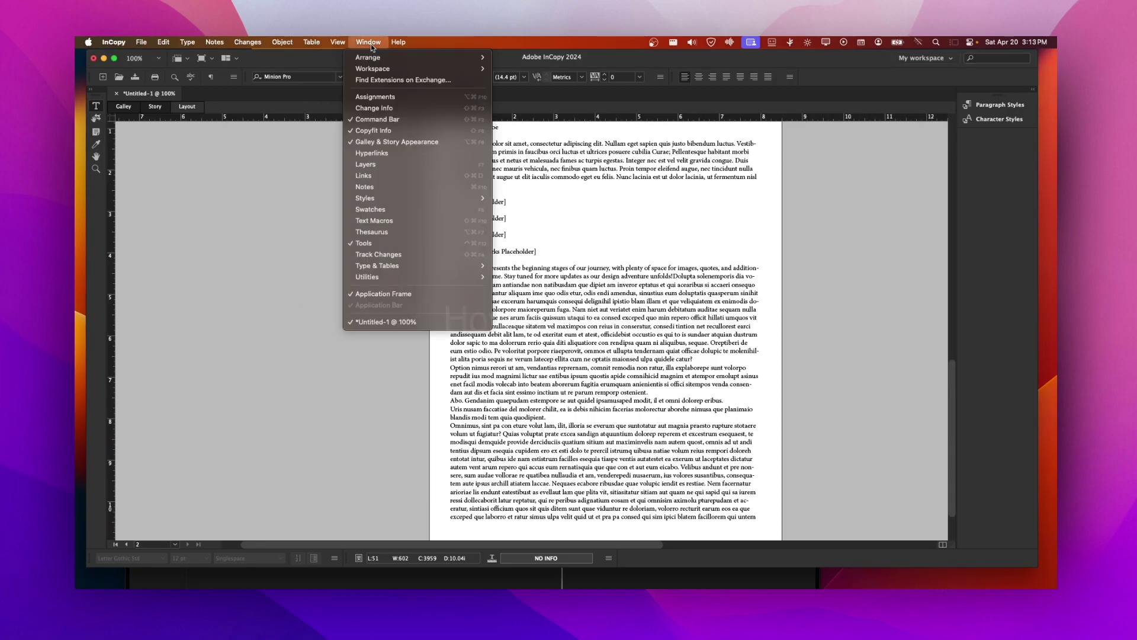
pyautogui.moveTo(400, 268)
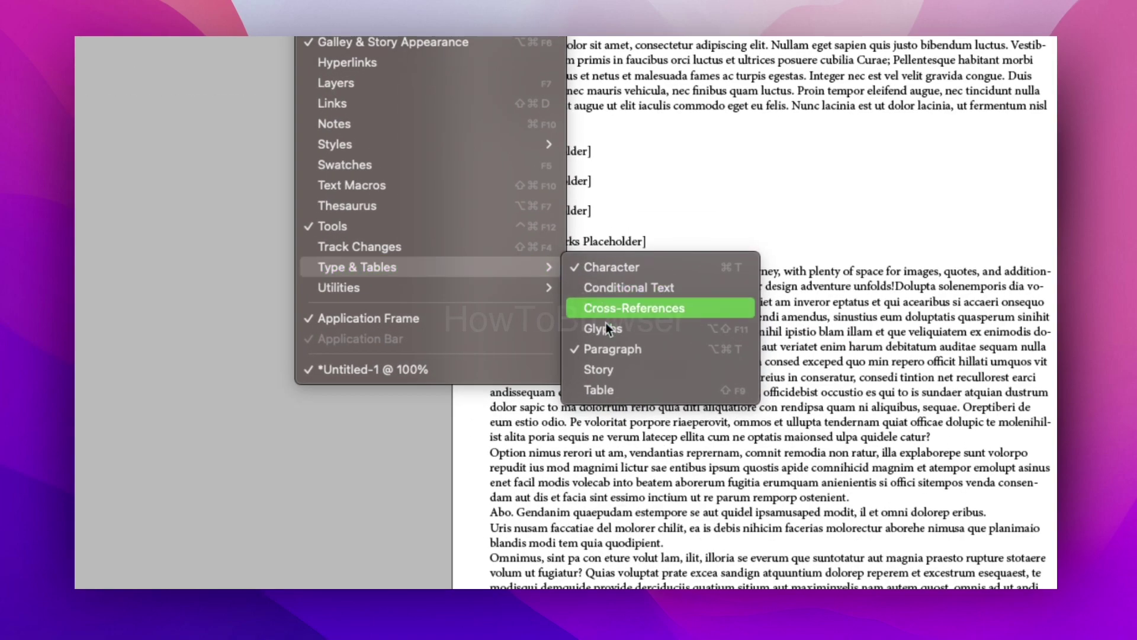
pyautogui.click(605, 330)
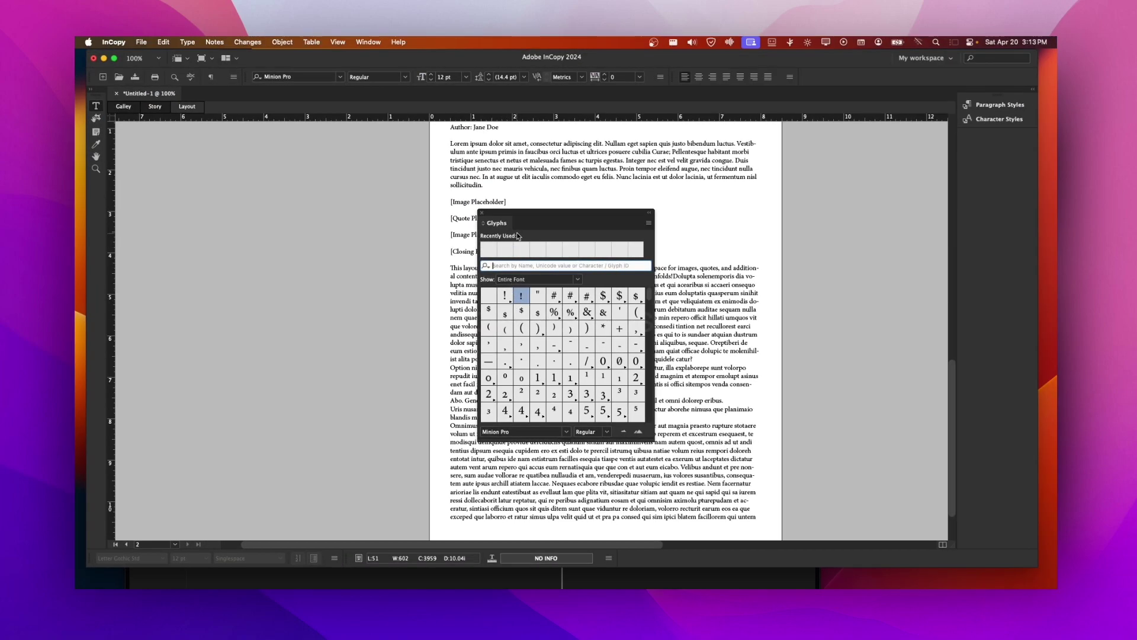
# Dock the Glyphs panel with the Paragraph Styles and Character Styles panels.
pyautogui.moveTo(517, 224); pyautogui.dragTo(987, 136)
pyautogui.click(986, 140)
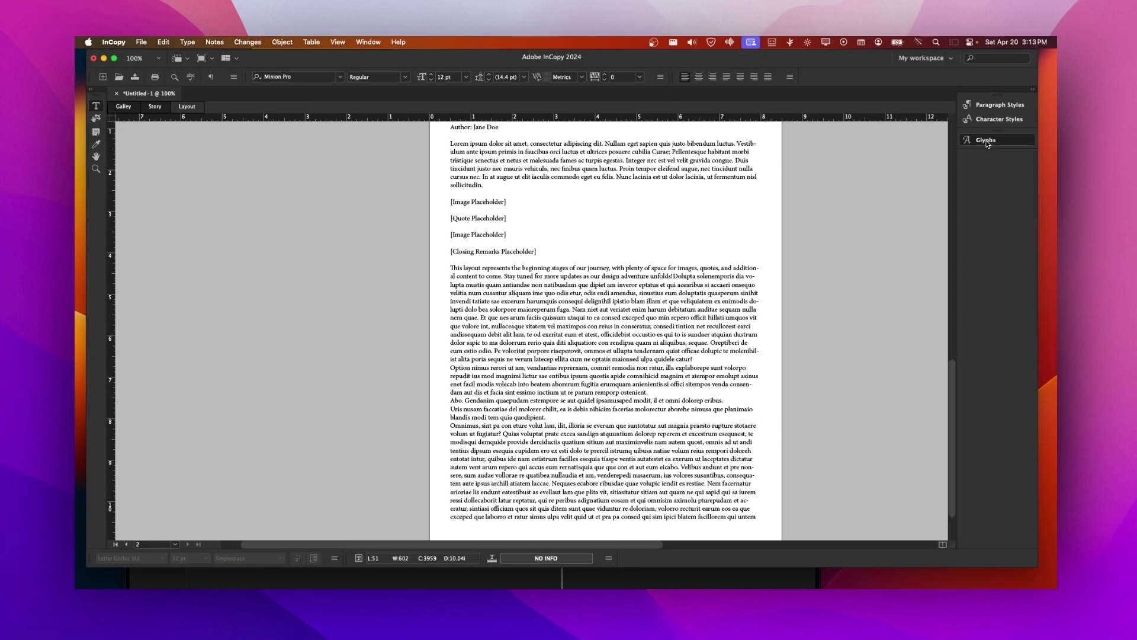
pyautogui.click(989, 104)
pyautogui.click(986, 141)
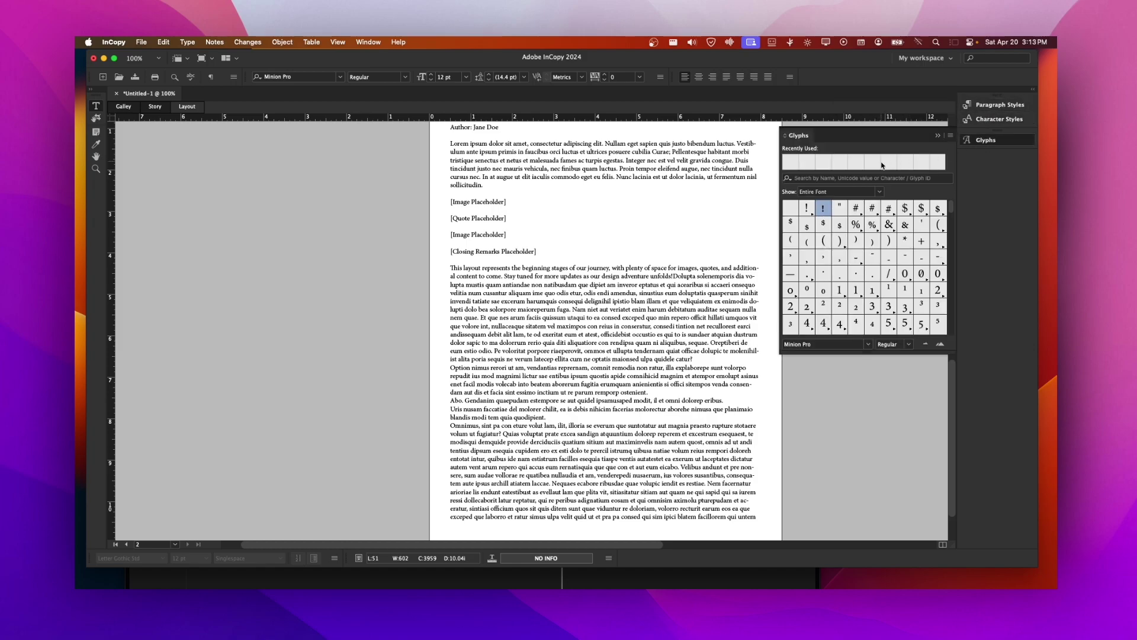
# Look through the workspace list and Window menu without choosing anything.
pyautogui.click(702, 164)
pyautogui.click(924, 58)
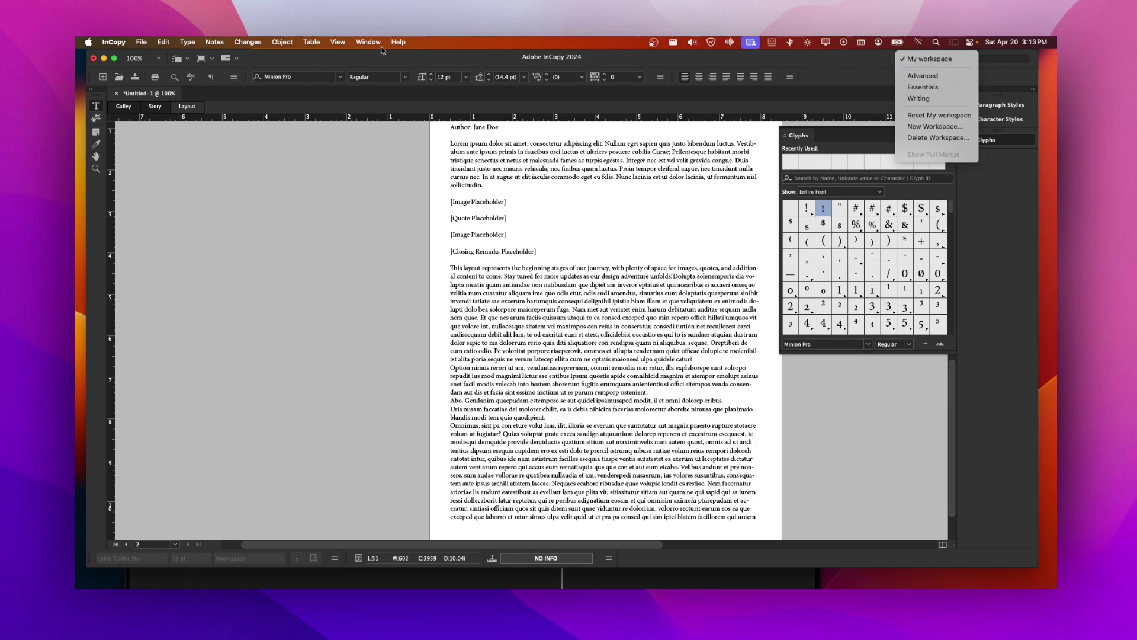
pyautogui.click(374, 46)
pyautogui.click(374, 44)
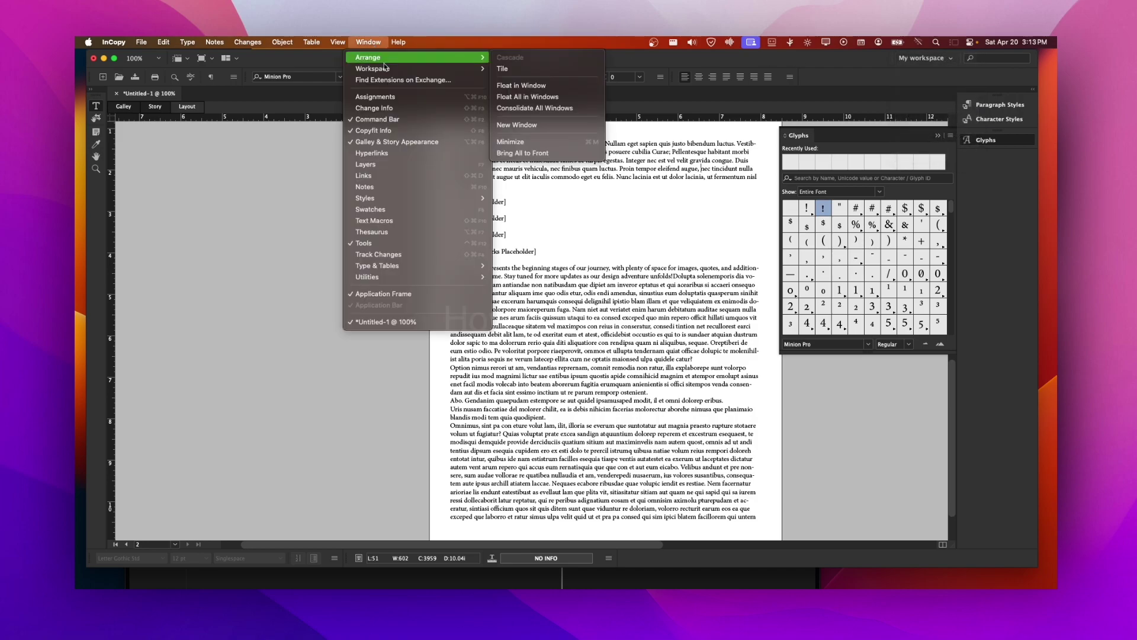
pyautogui.moveTo(388, 69)
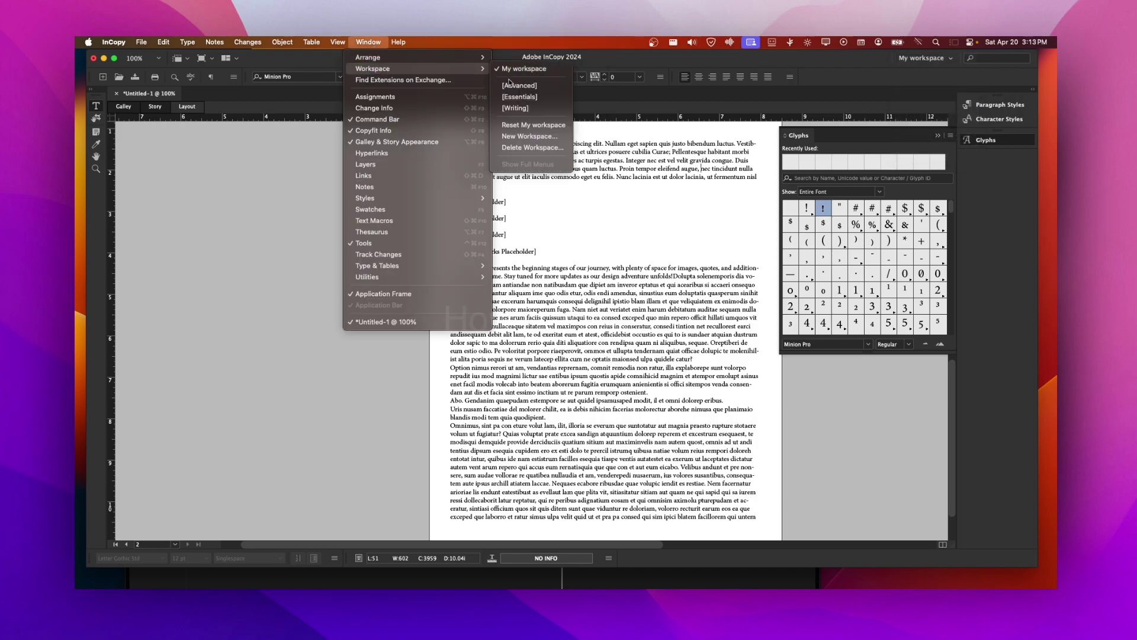
pyautogui.click(534, 128)
# Save the layout under the existing name 'My workspace', replacing the old version.
pyautogui.click(941, 58)
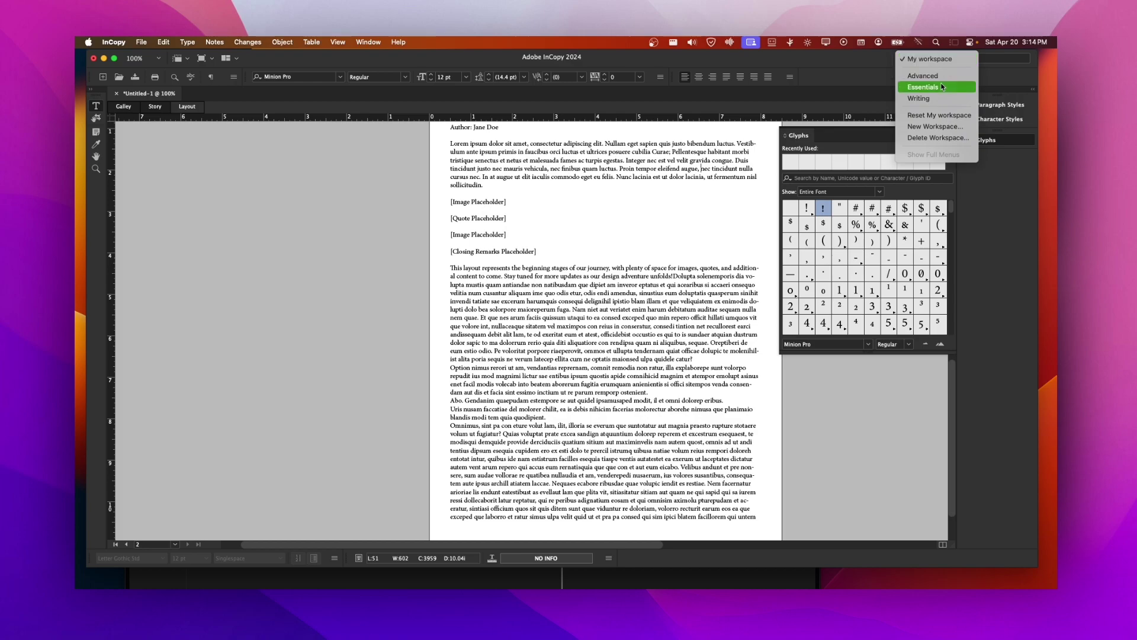
pyautogui.click(941, 131)
pyautogui.click(602, 294)
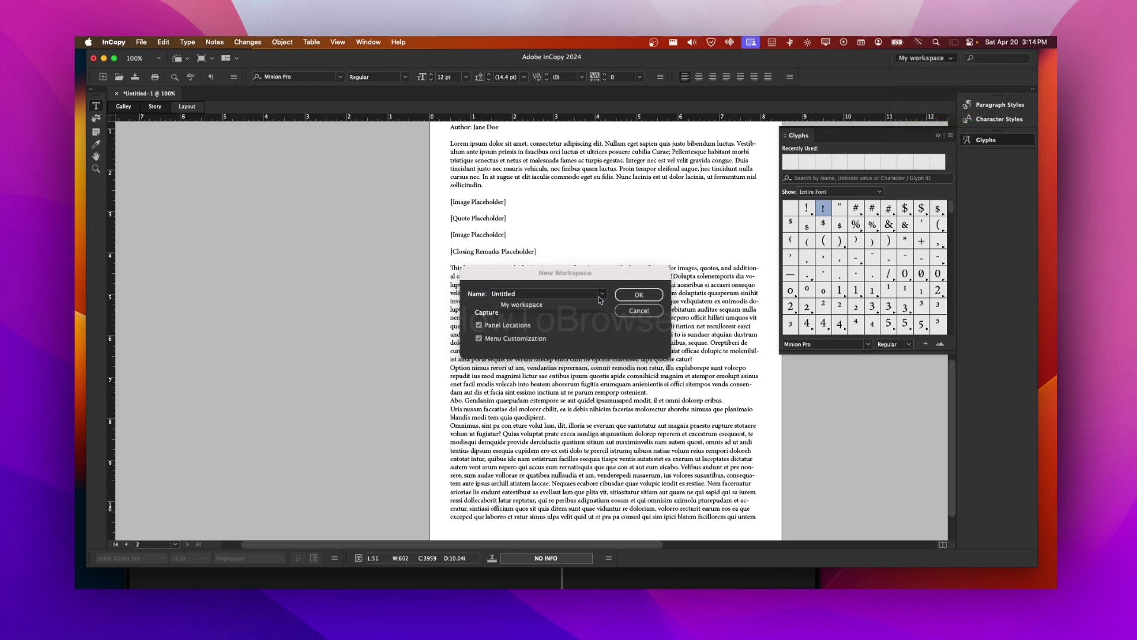
pyautogui.click(597, 303)
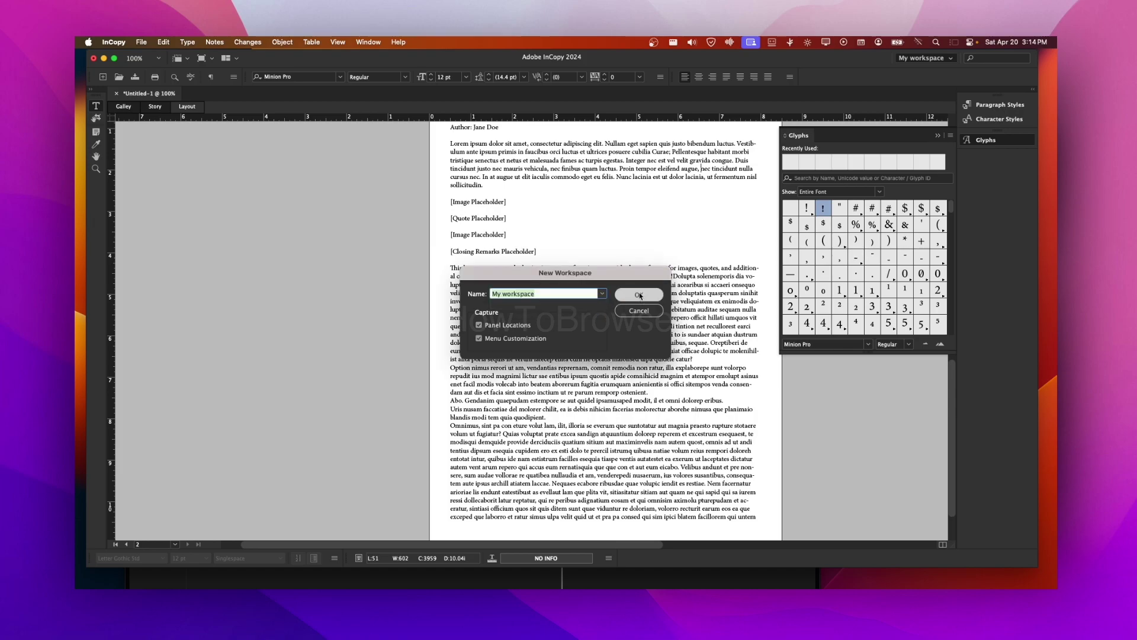
pyautogui.click(639, 295)
pyautogui.click(663, 331)
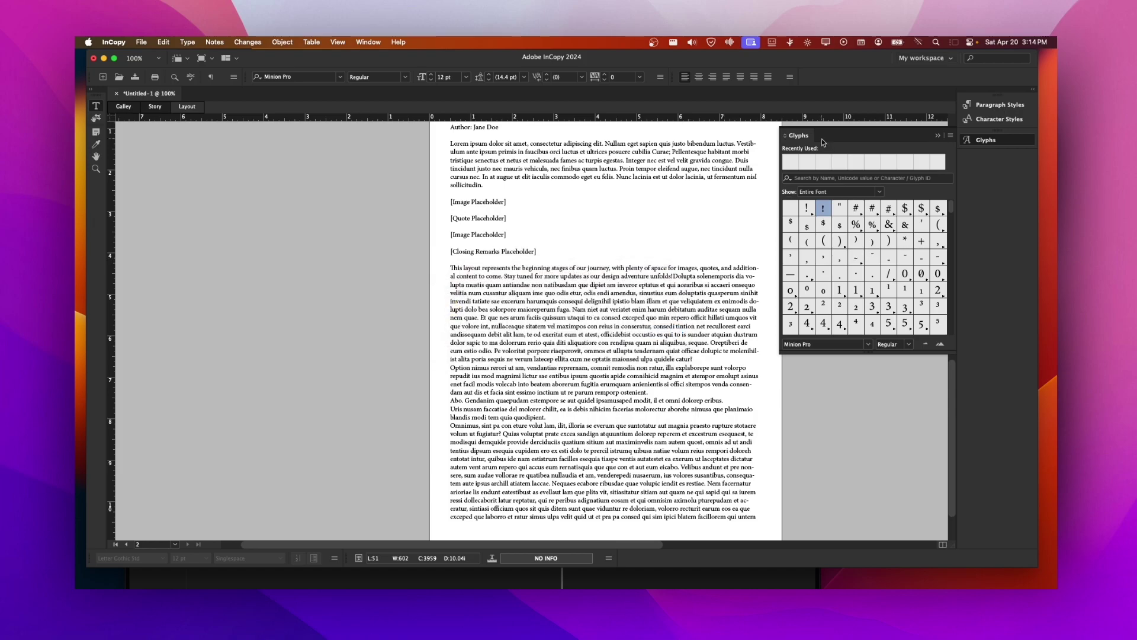
pyautogui.click(926, 58)
pyautogui.click(828, 72)
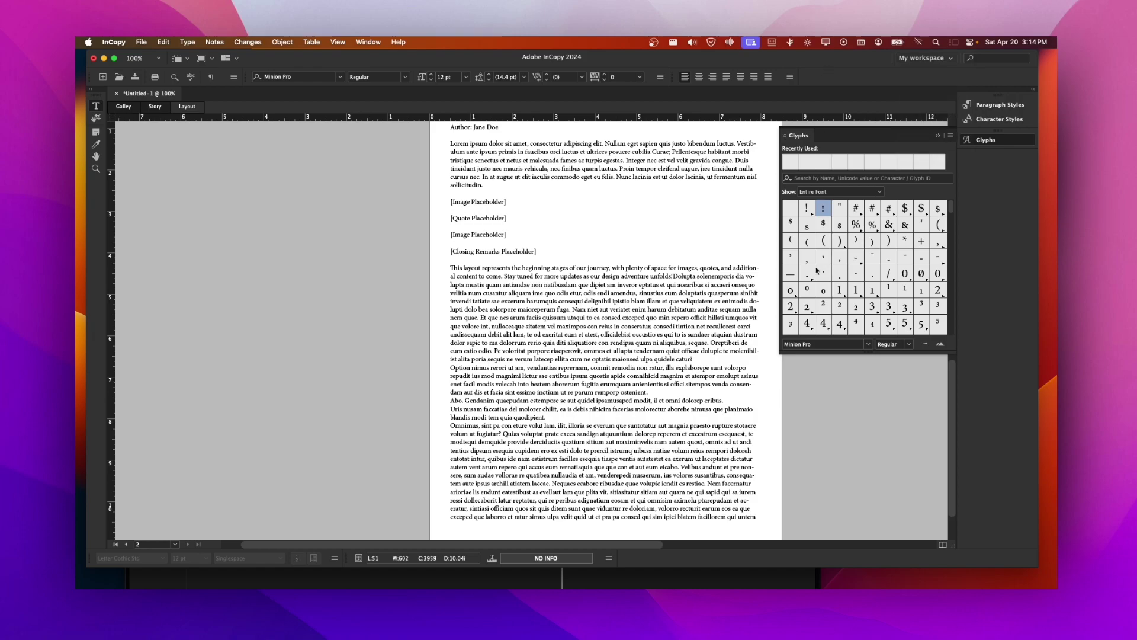